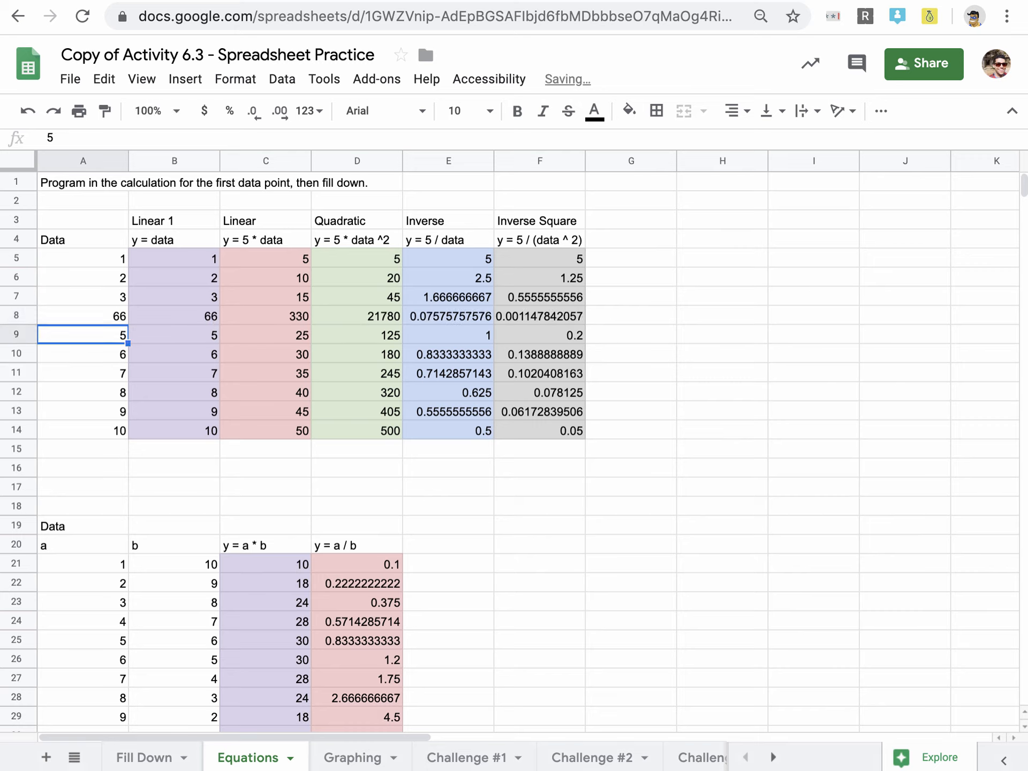
Undo the last edit to the data value in cell A8 and switch to the Graphing sheet
key("ctrl+z")
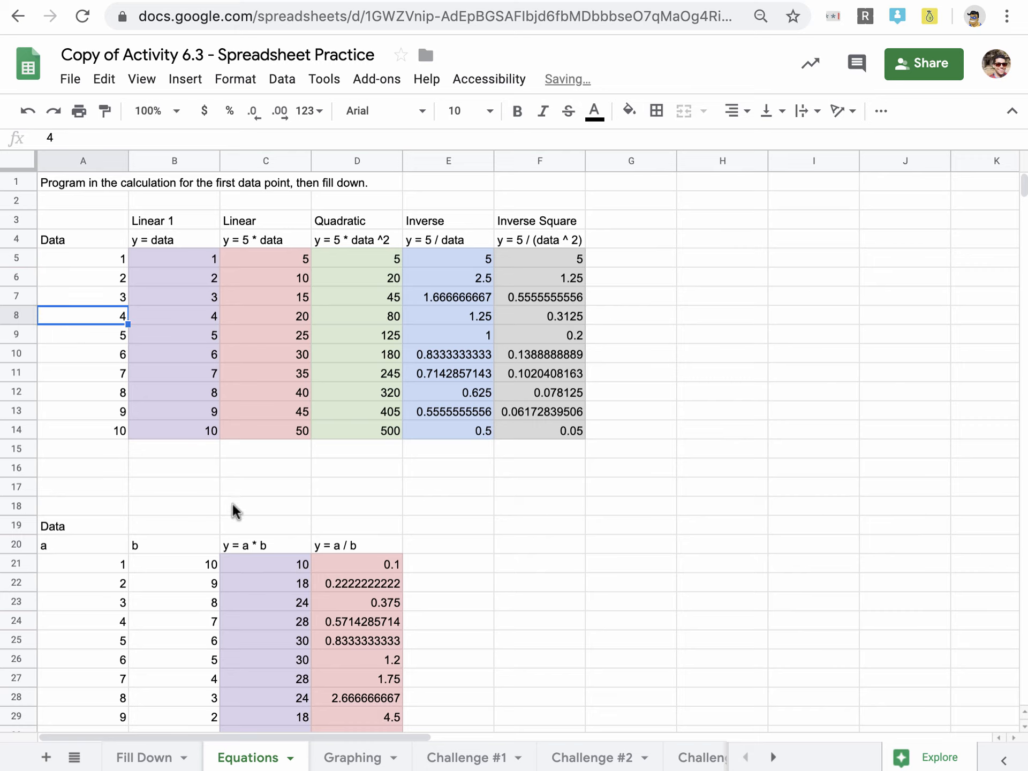
left_click(364, 757)
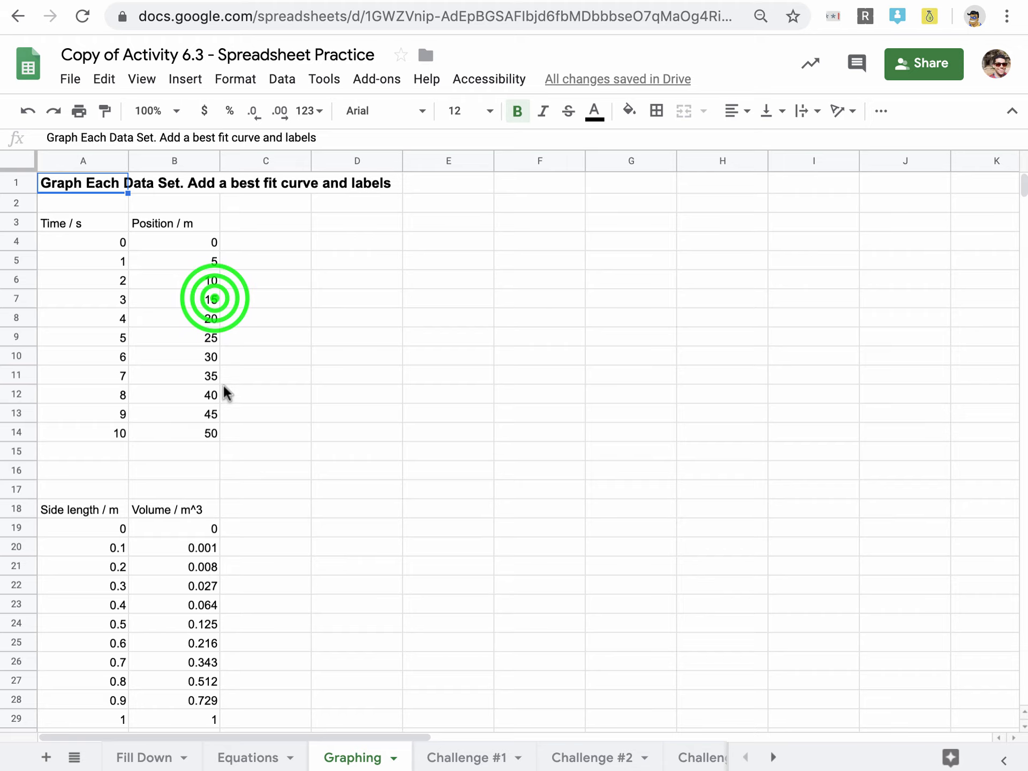
left_click(211, 299)
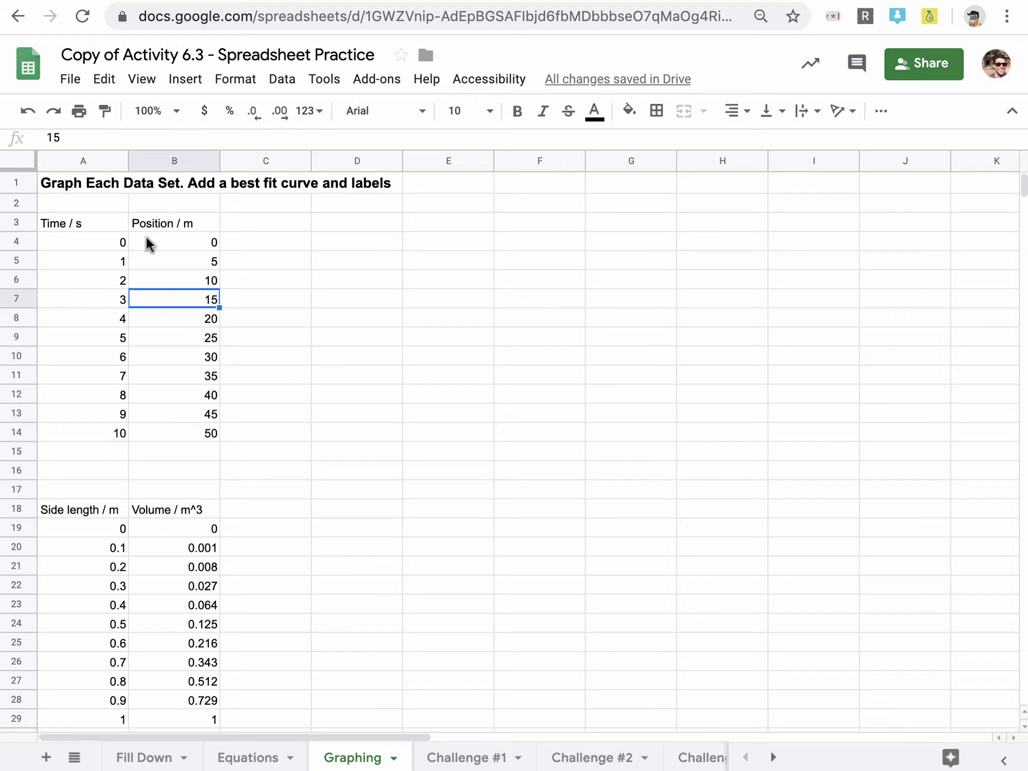
Insert a chart from the Time and Position data in A3:B14, including the headers
left_click(80, 222)
left_click_drag(89, 238, 191, 423)
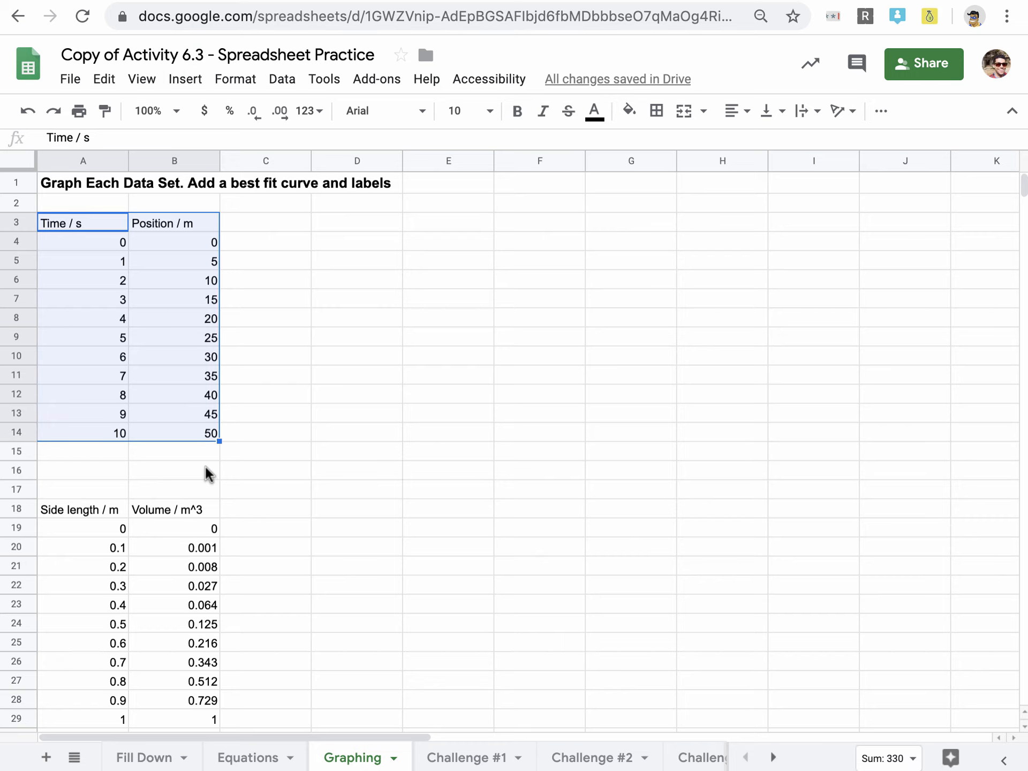
left_click(186, 78)
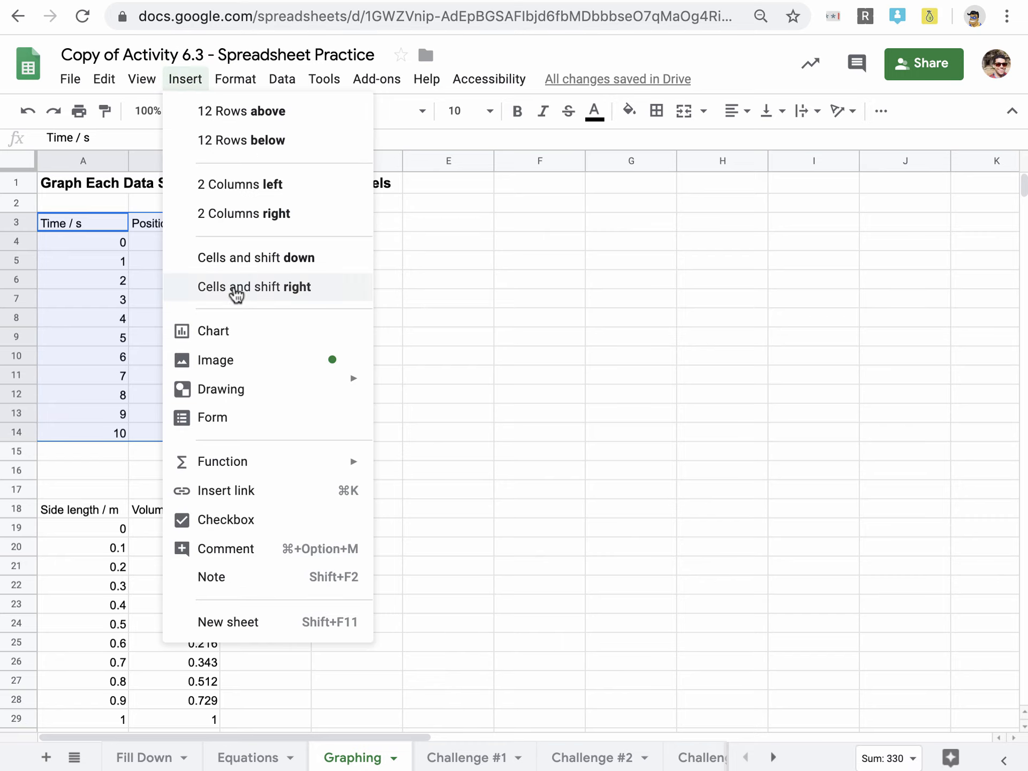
left_click(245, 328)
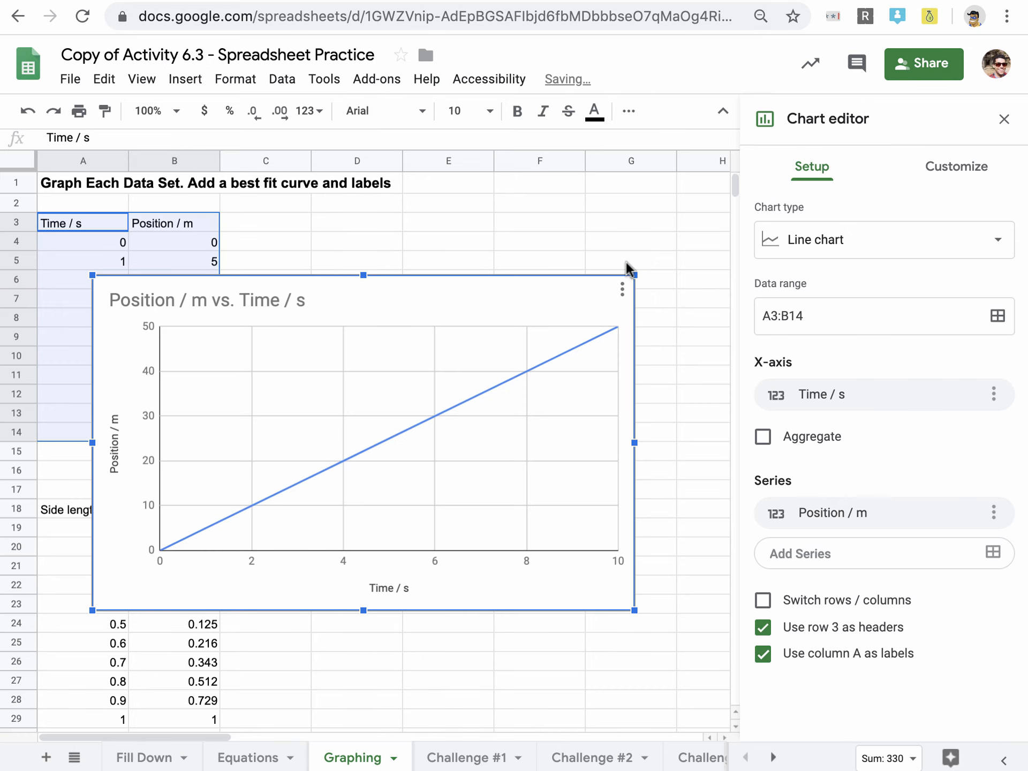
Change the position-time chart to a scatter chart and move it beside its data table so the values are uncovered
left_click(799, 253)
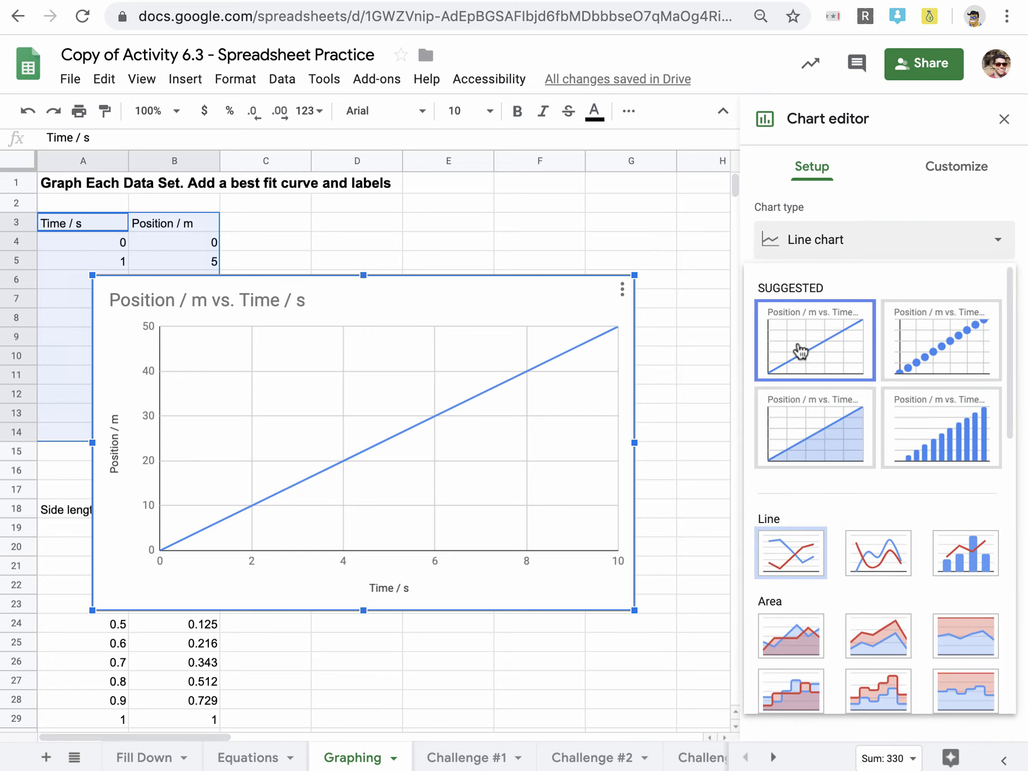
scroll(833, 496, "down", 7)
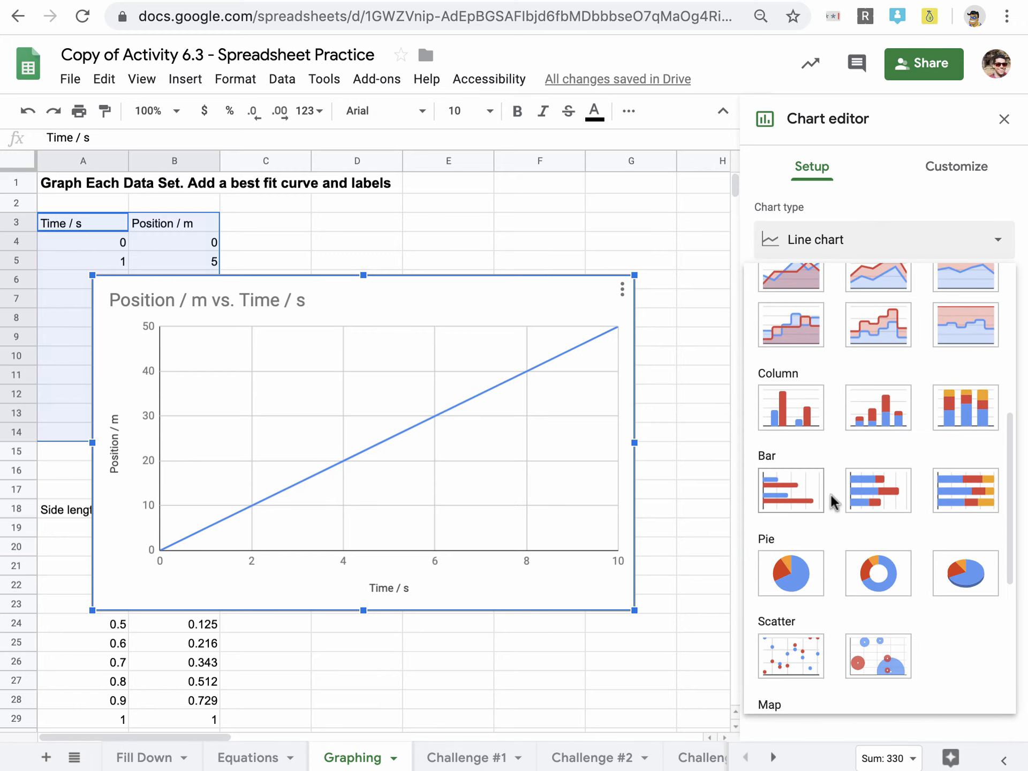
left_click(799, 662)
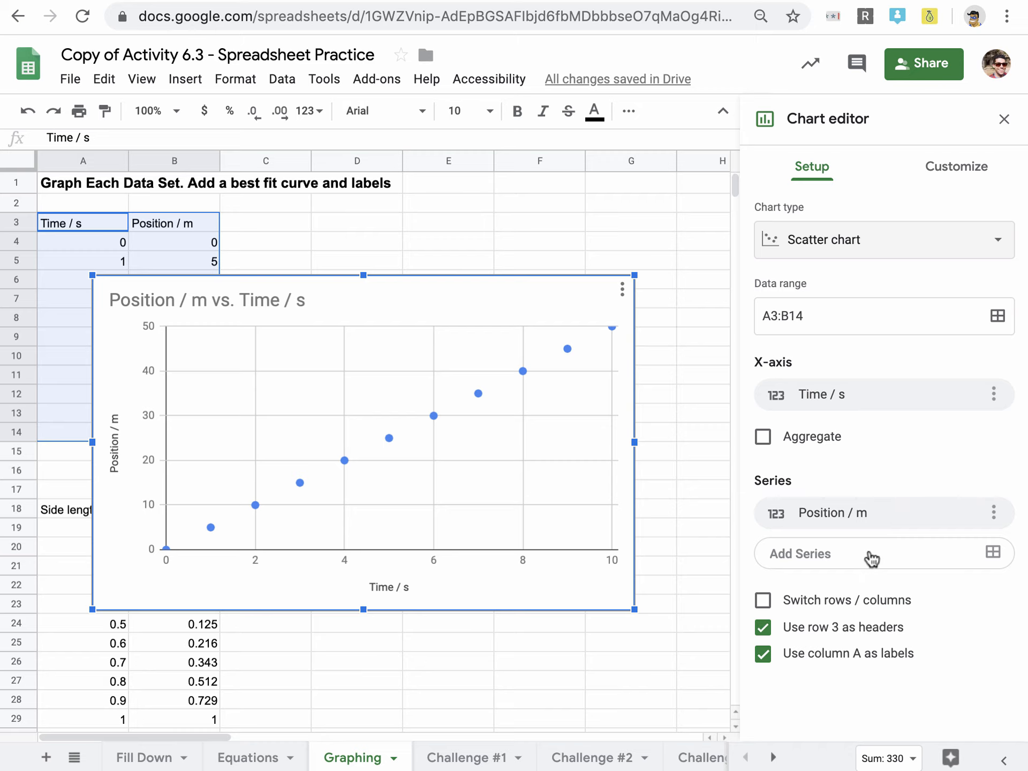
left_click_drag(542, 284, 679, 218)
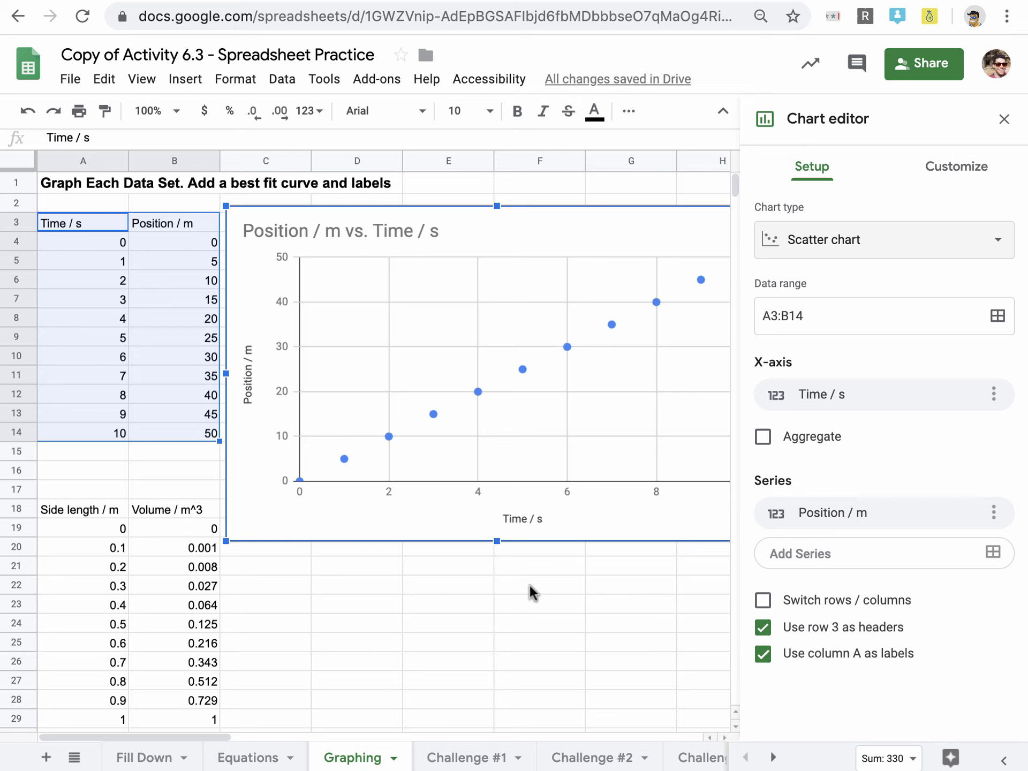
Set the chart title to "Position vs time for a rolling marble."
left_click(339, 236)
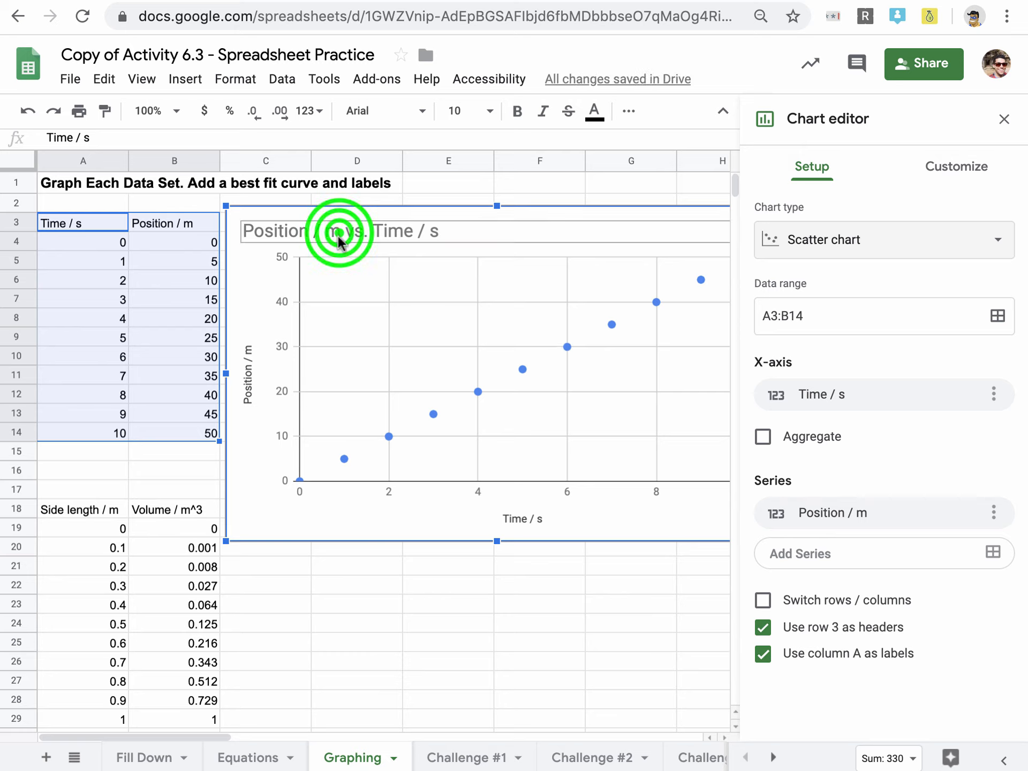
left_click(340, 235)
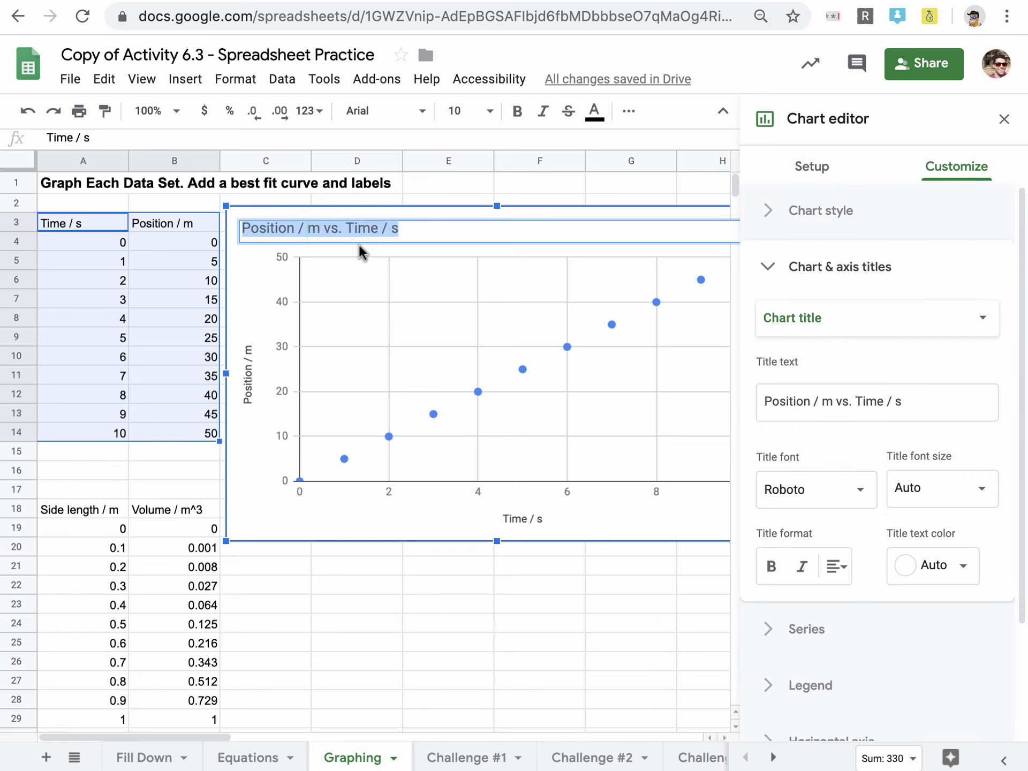
type("Po")
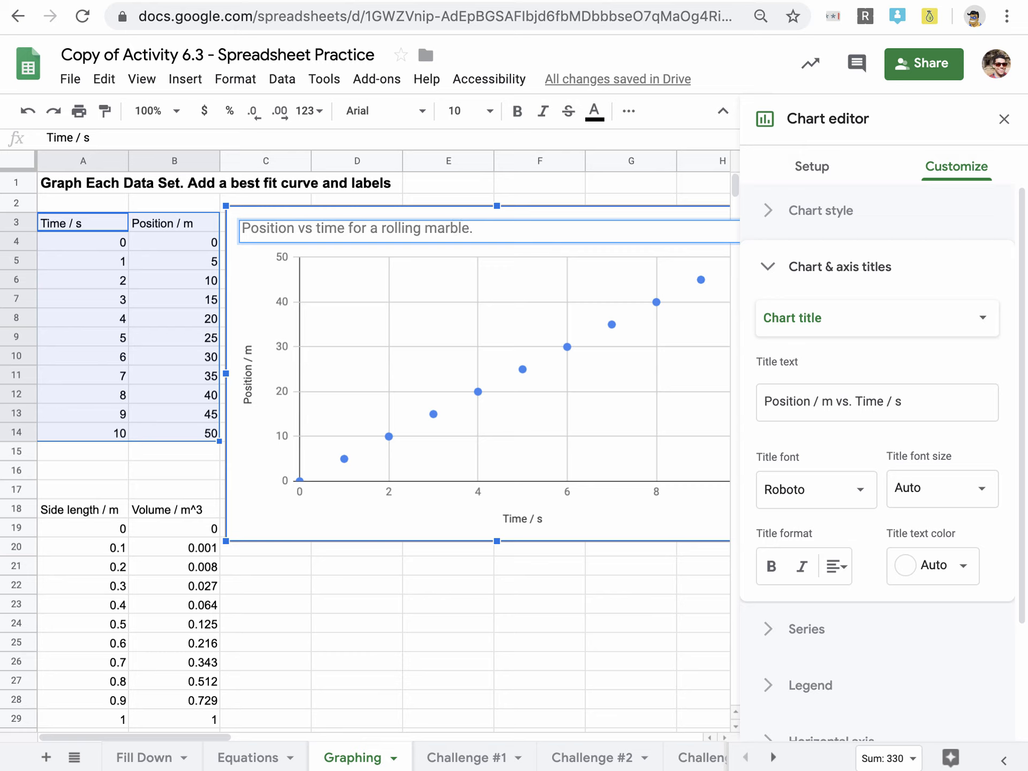
key("Return")
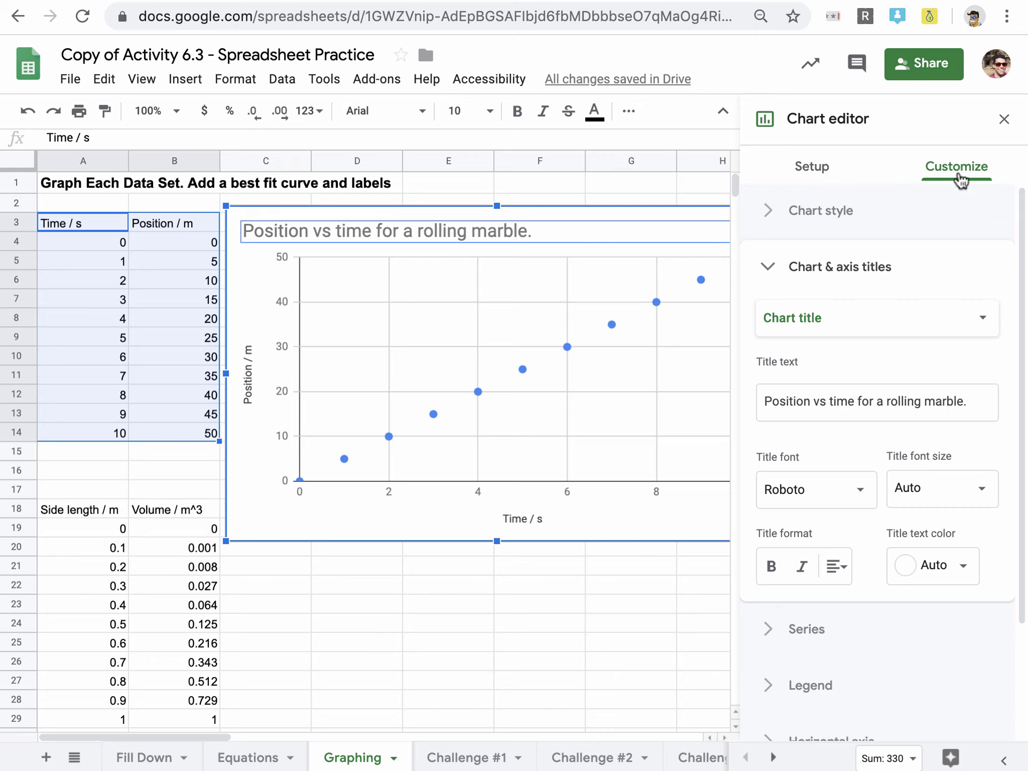
Review the chart title, horizontal axis title and vertical axis title settings of the position-time chart
left_click(819, 170)
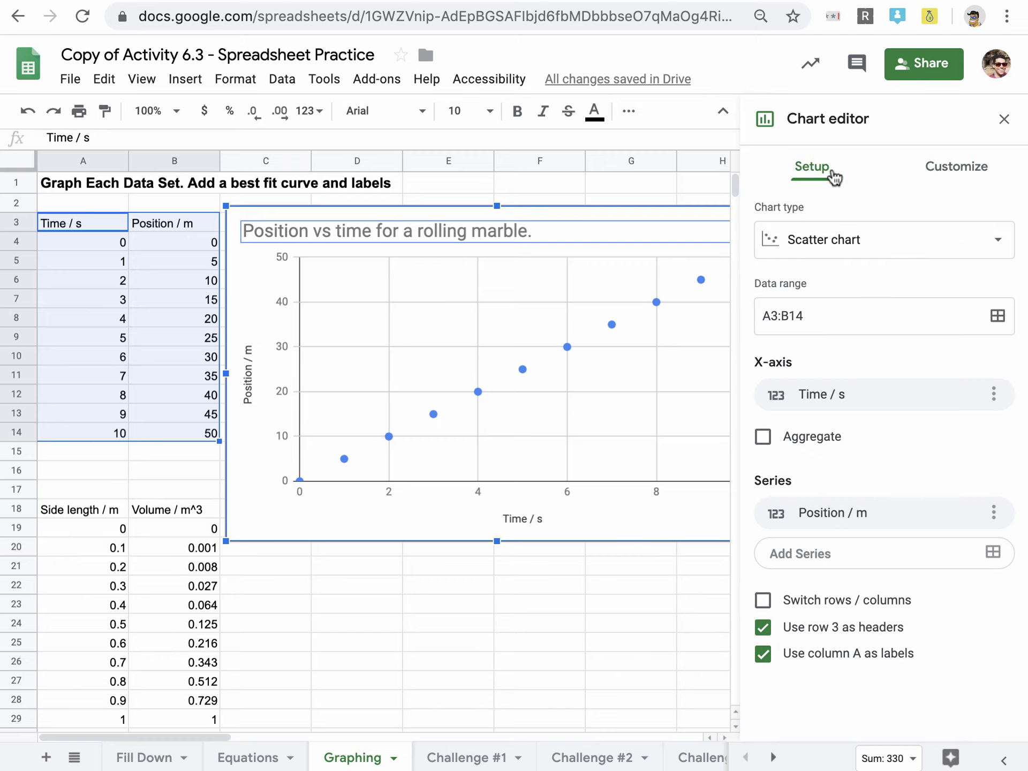
left_click(952, 170)
left_click(778, 265)
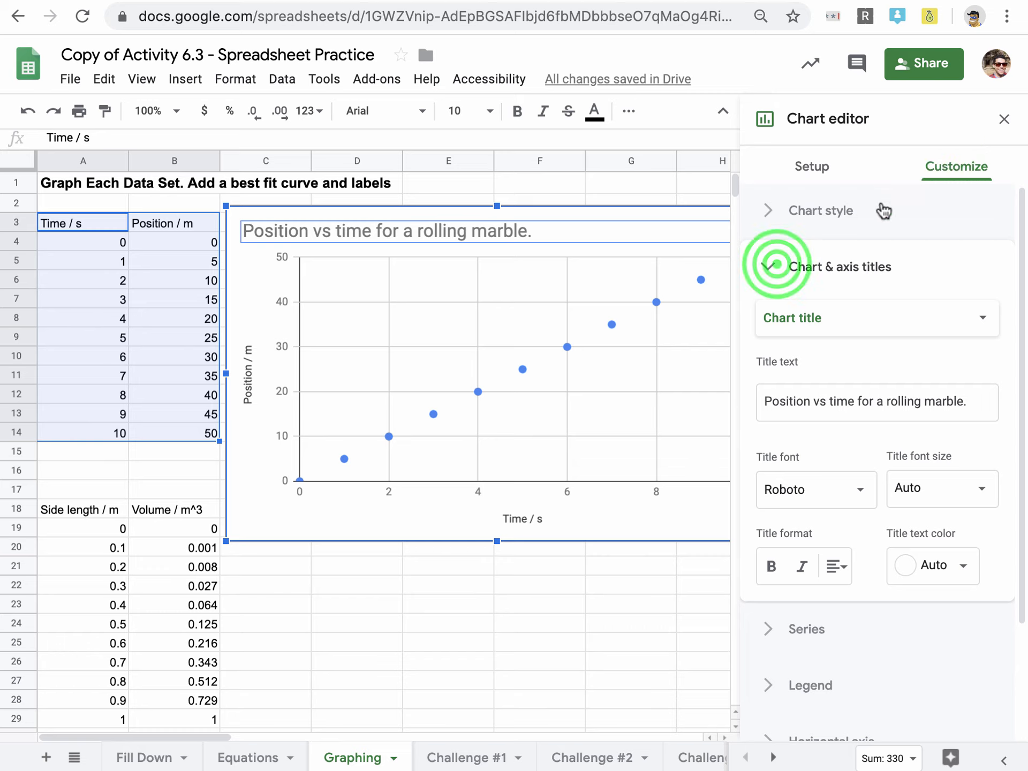
left_click(797, 267)
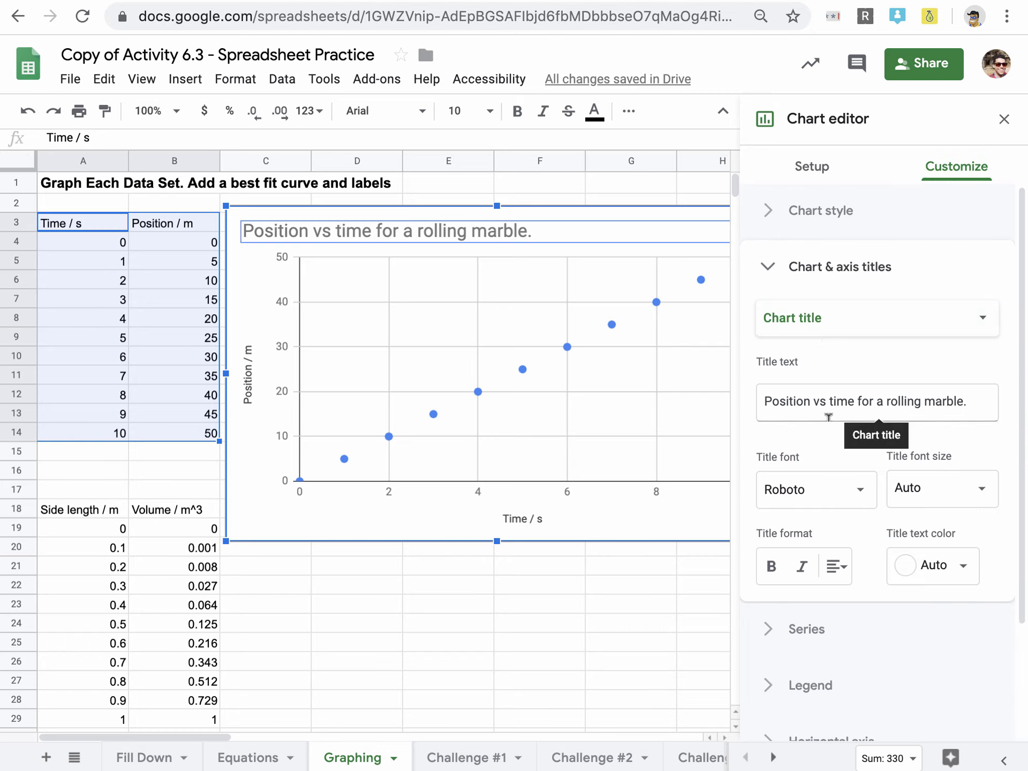
left_click(835, 322)
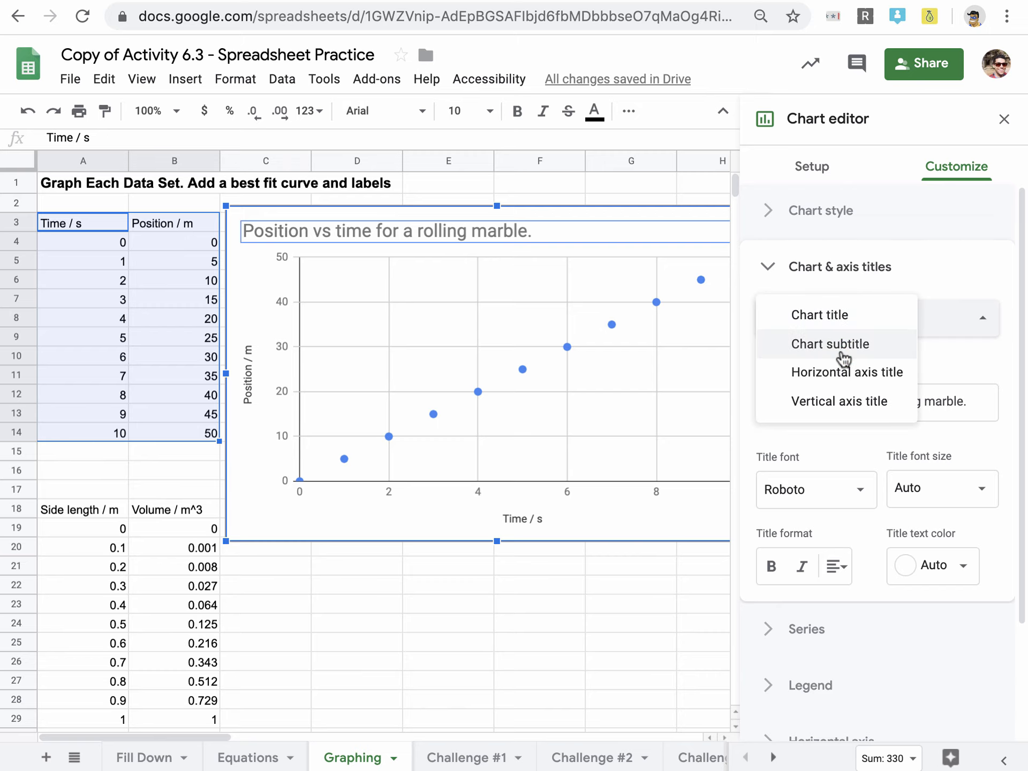
left_click(843, 357)
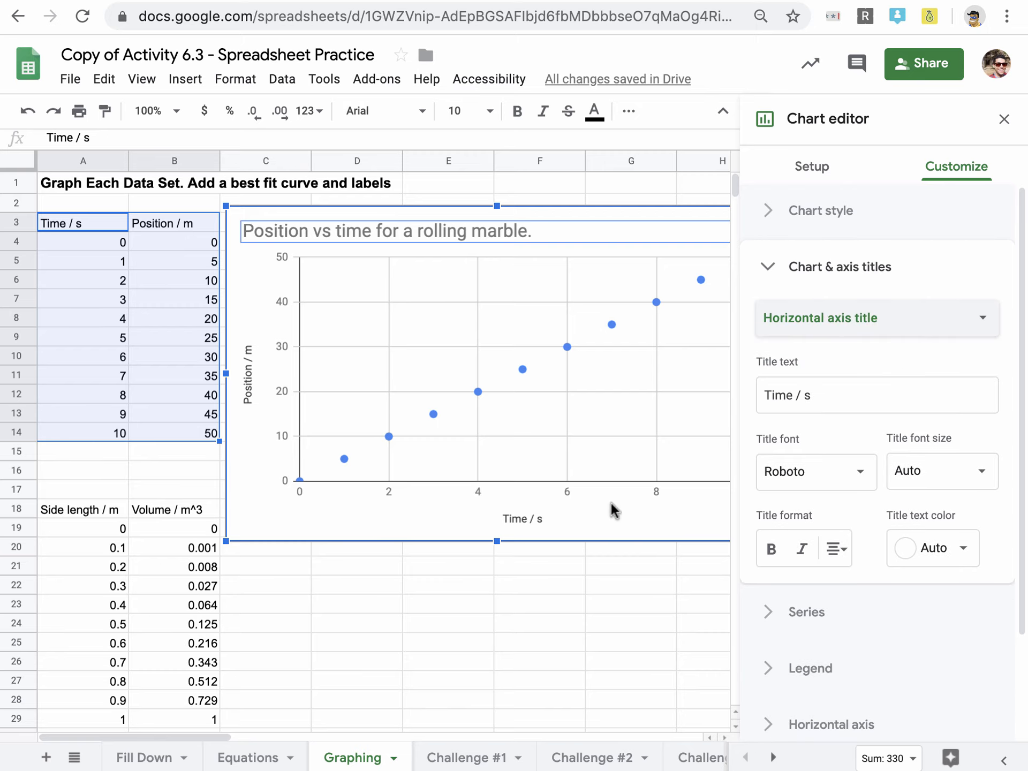
left_click(851, 317)
left_click(828, 340)
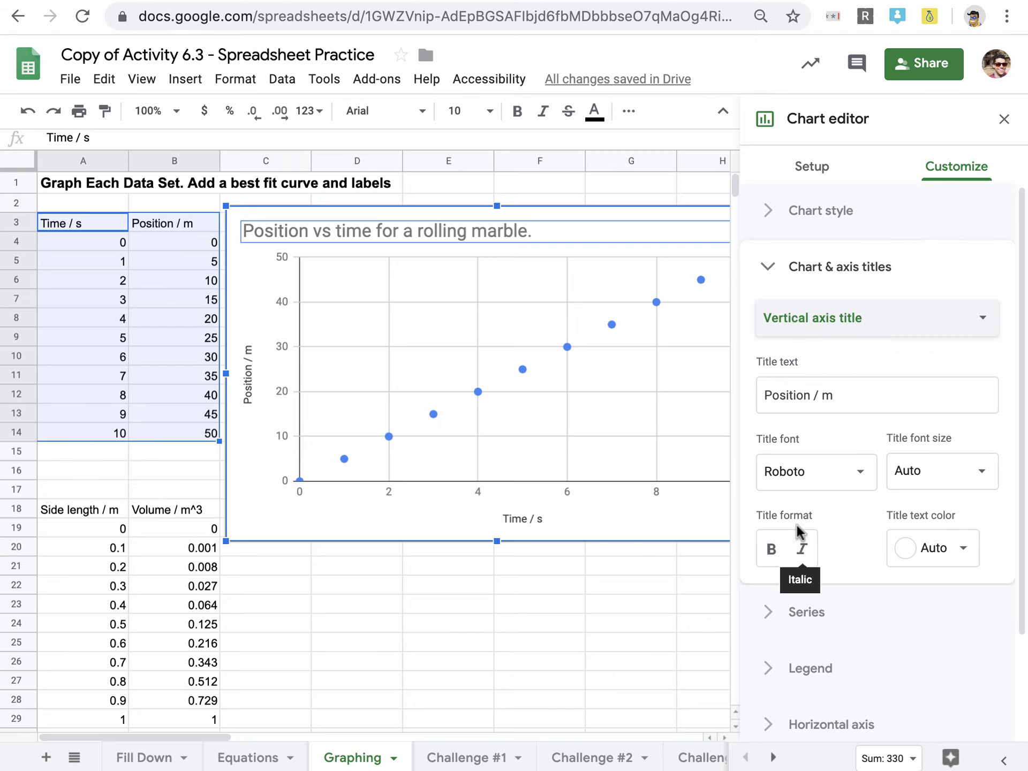
left_click(768, 266)
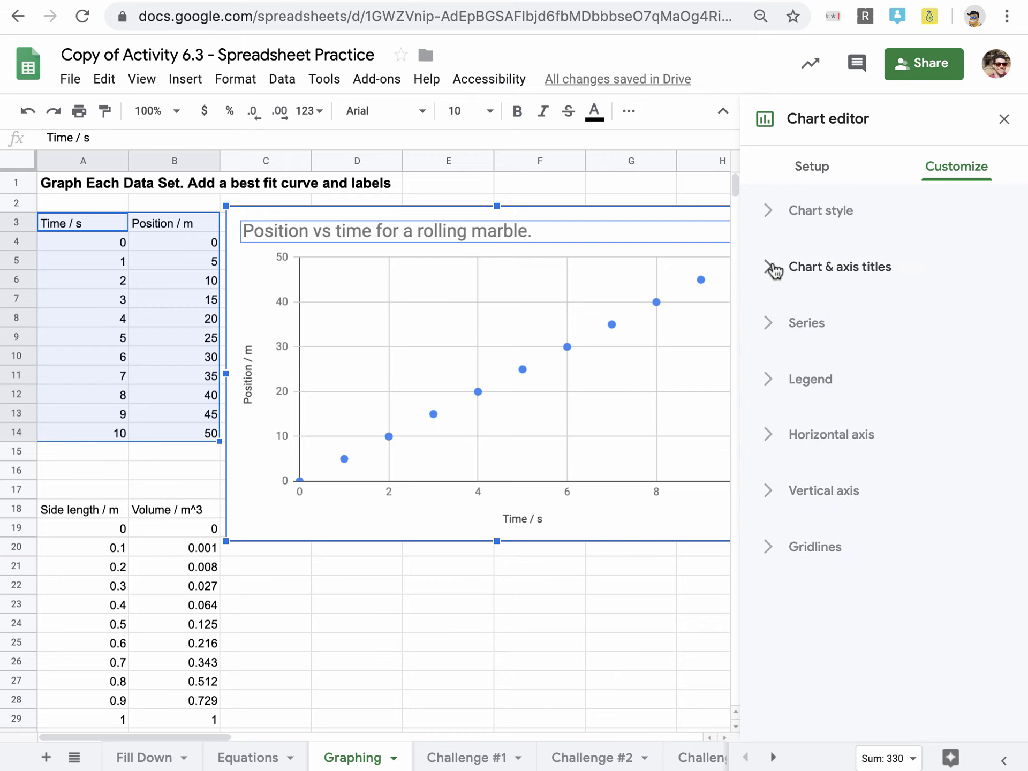
Add a linear trendline to the Position / m series and label it with its equation
left_click(769, 324)
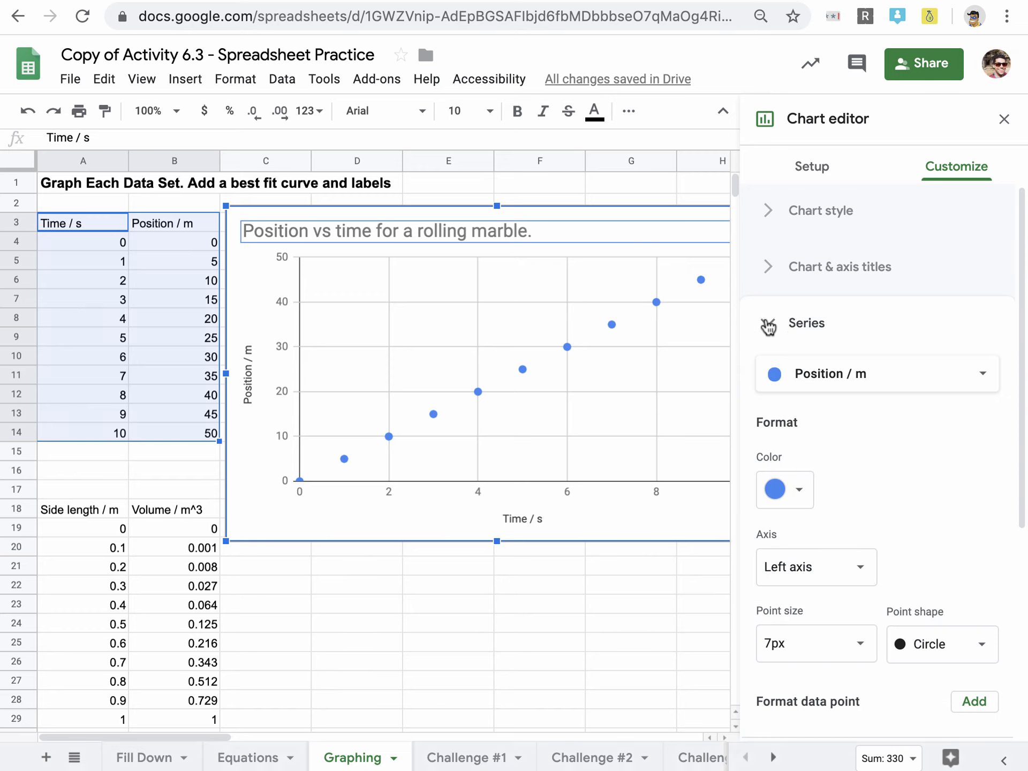
scroll(943, 471, "down", 4)
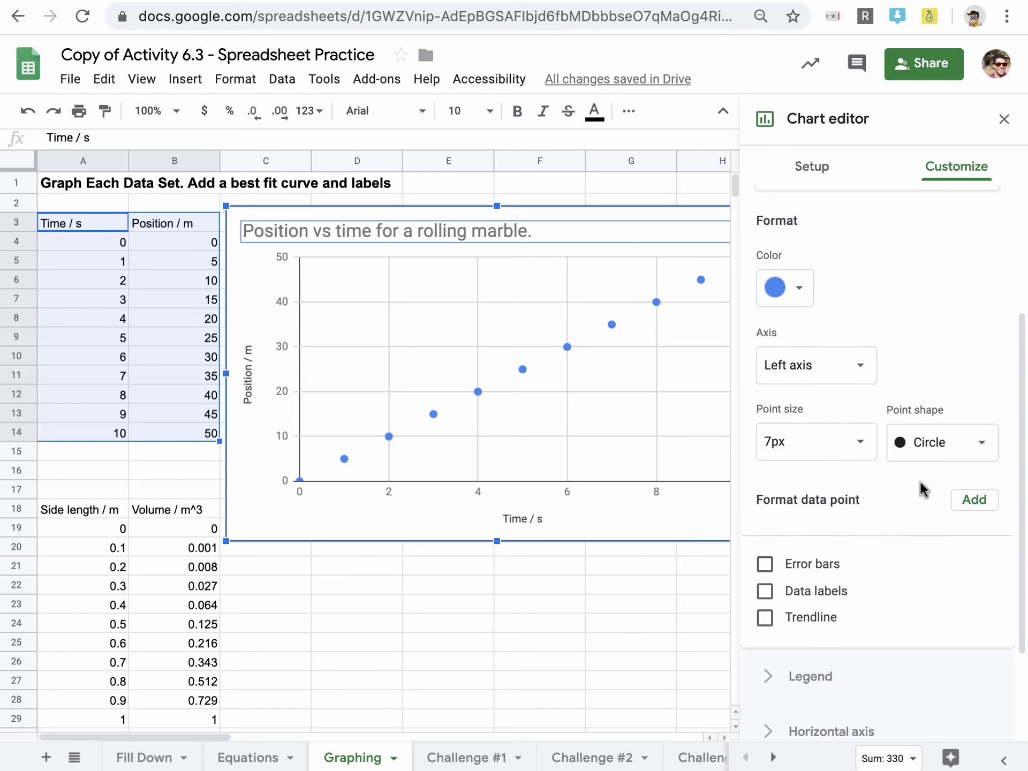
left_click(795, 552)
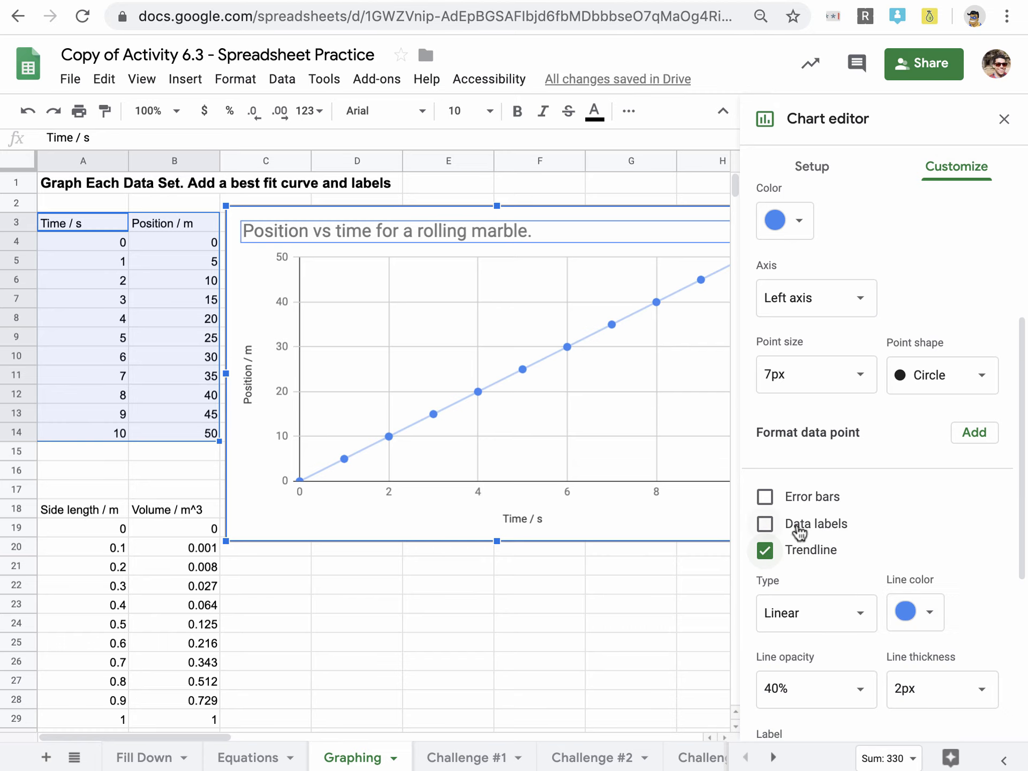
scroll(798, 527, "down", 1)
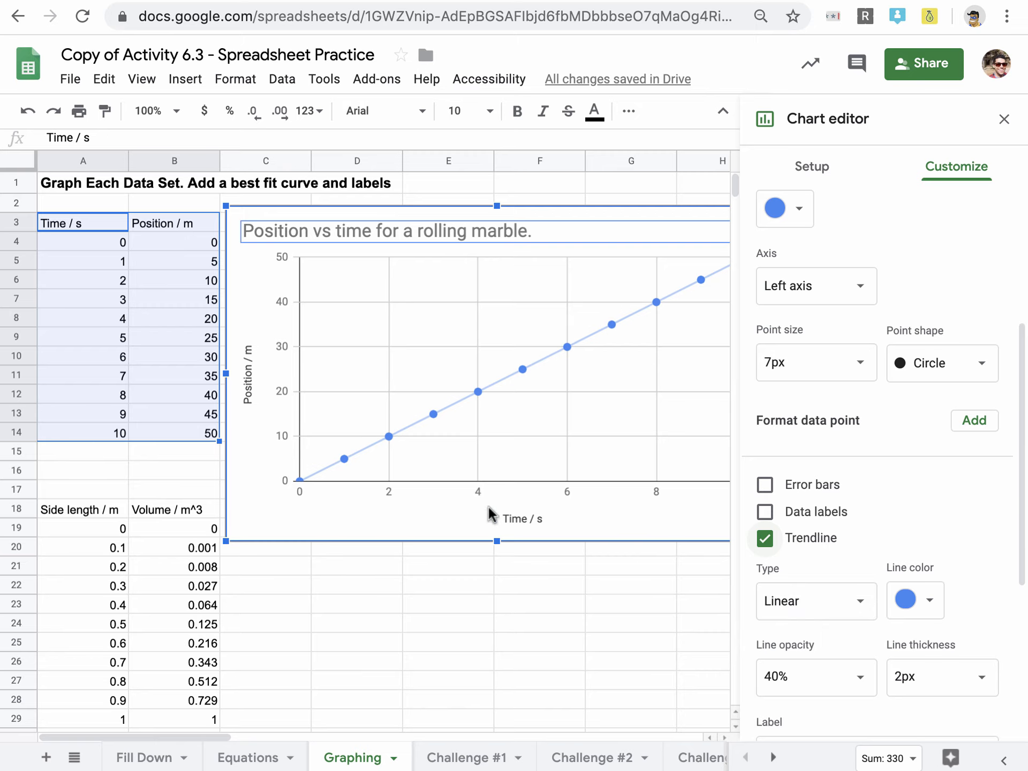
scroll(866, 602, "down", 3)
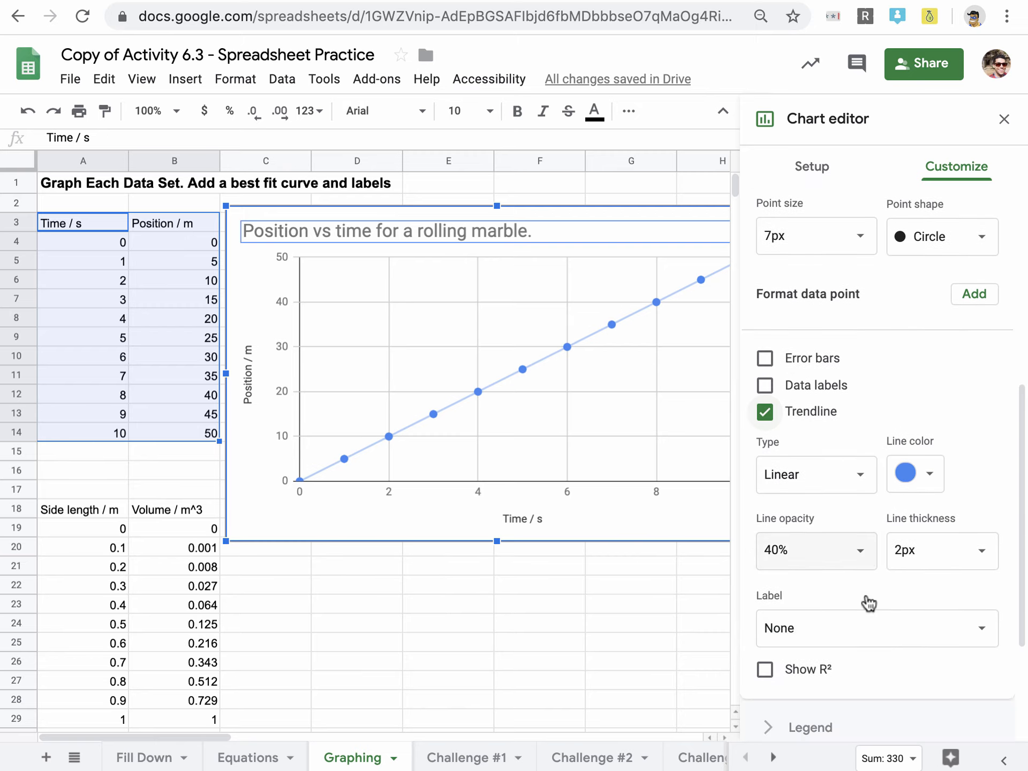
left_click(850, 628)
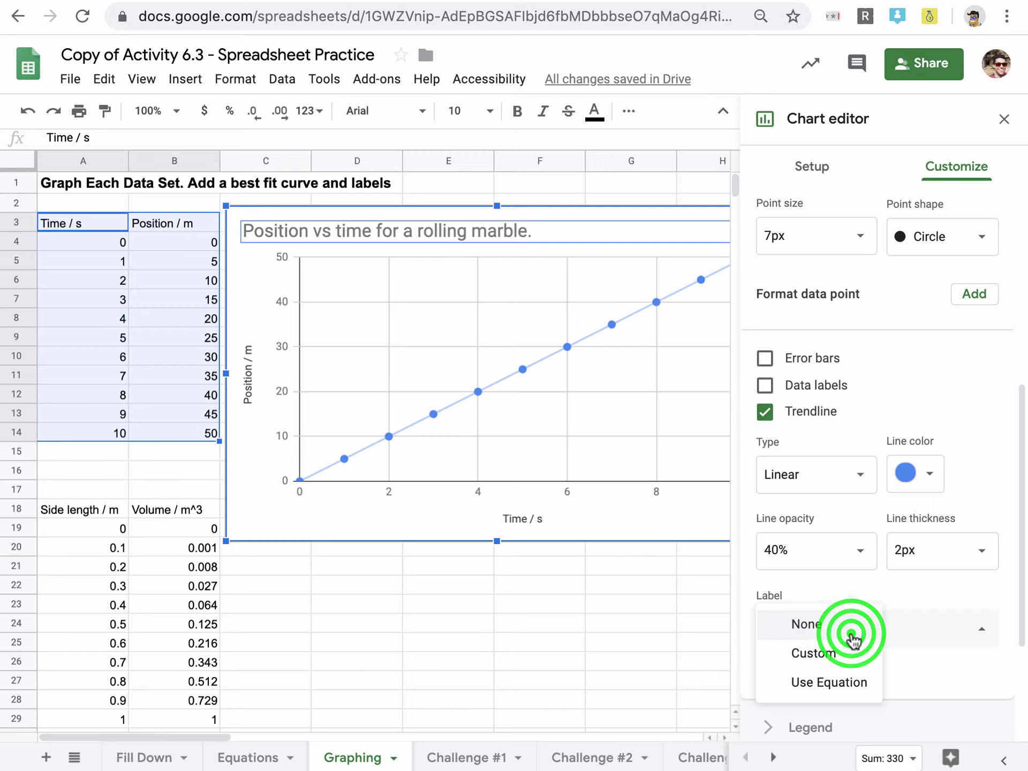
left_click(855, 684)
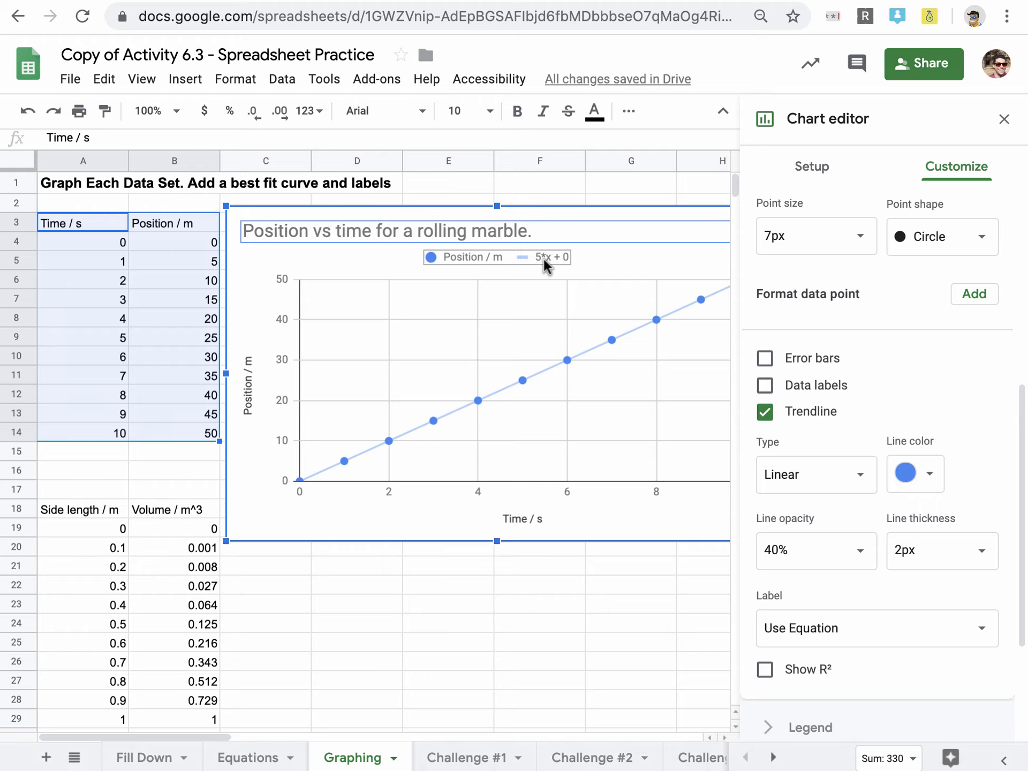
Insert a chart from the Side length and Volume data in A18:B29, including the headers
left_click(115, 508)
left_click_drag(133, 514, 196, 717)
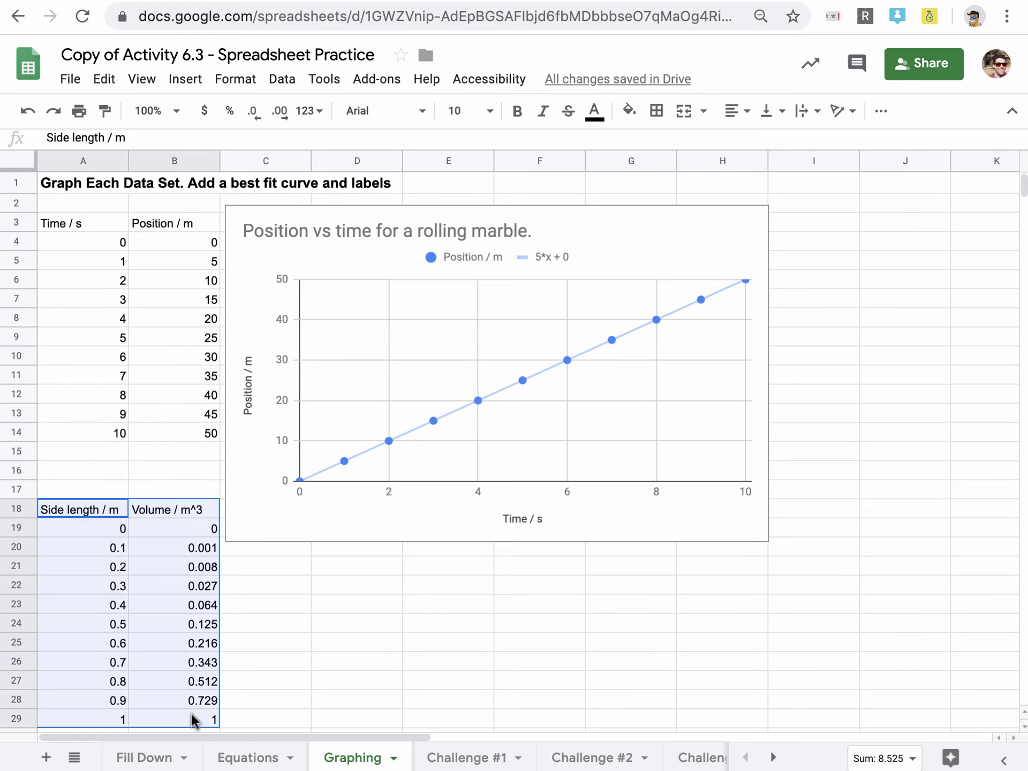
left_click(188, 81)
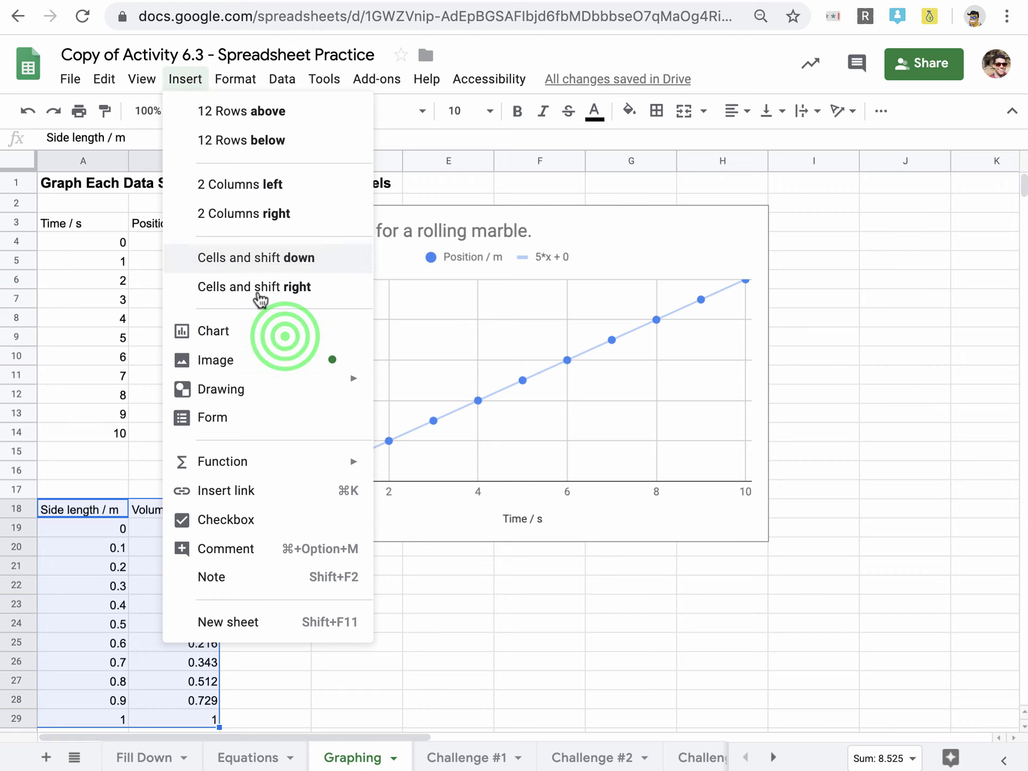
left_click(284, 337)
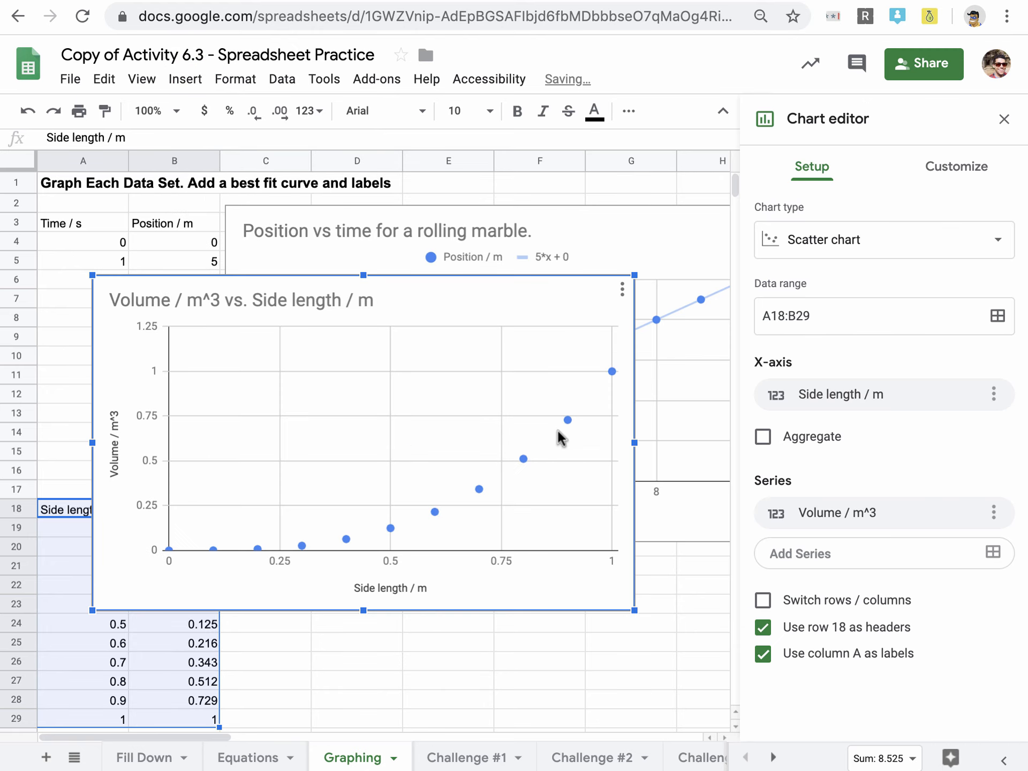
Set the second chart's title to "side length vs volume of a cube"
double_click(237, 304)
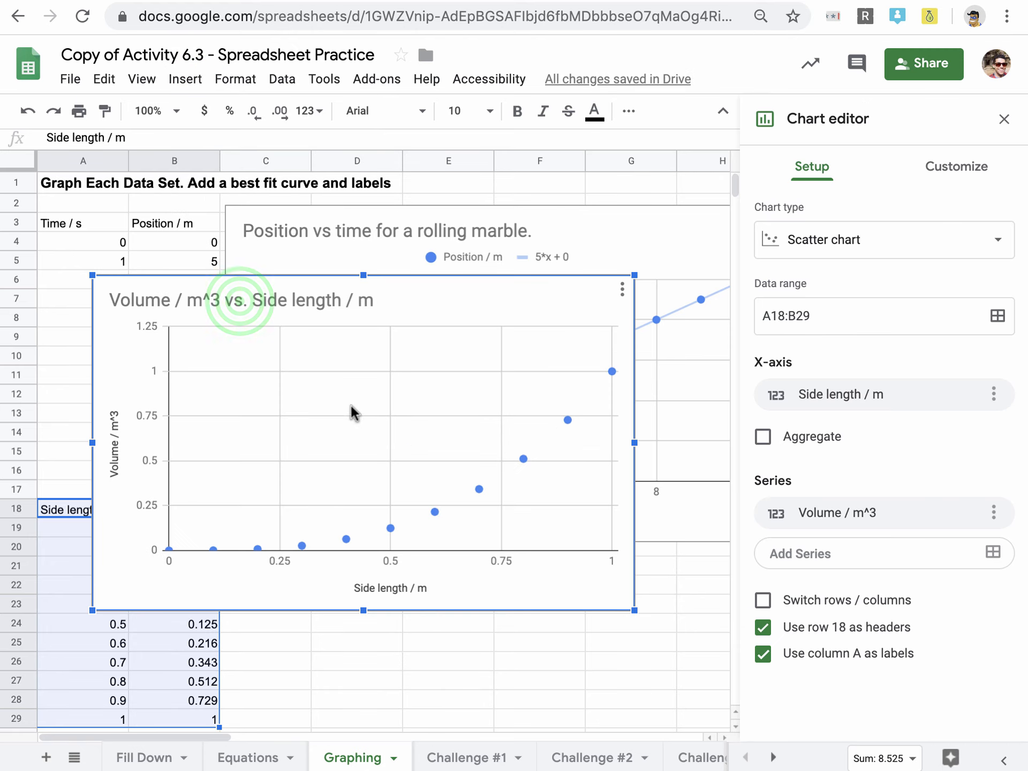
left_click(240, 300)
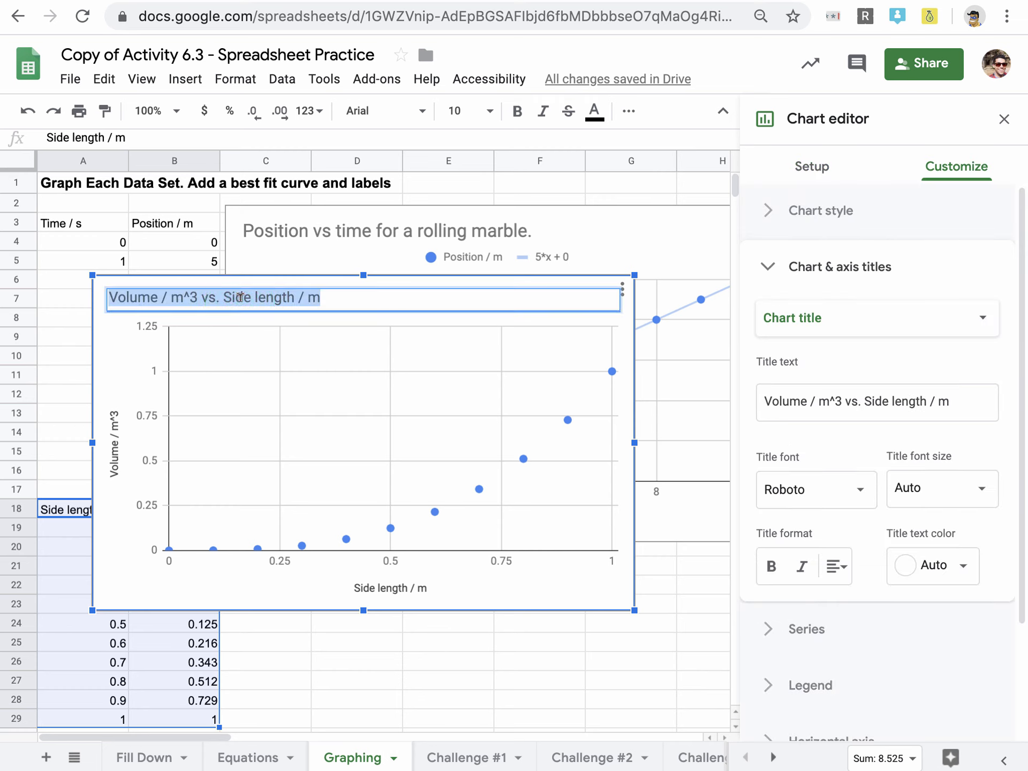
type("side length vs volume of a cube")
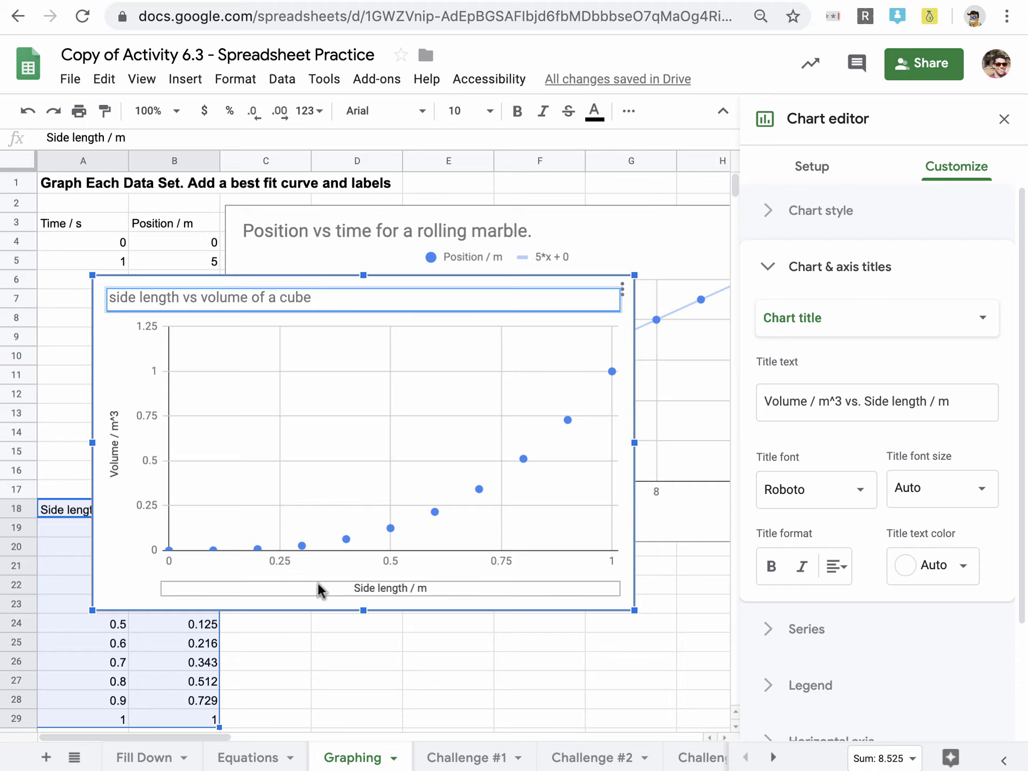
left_click(961, 169)
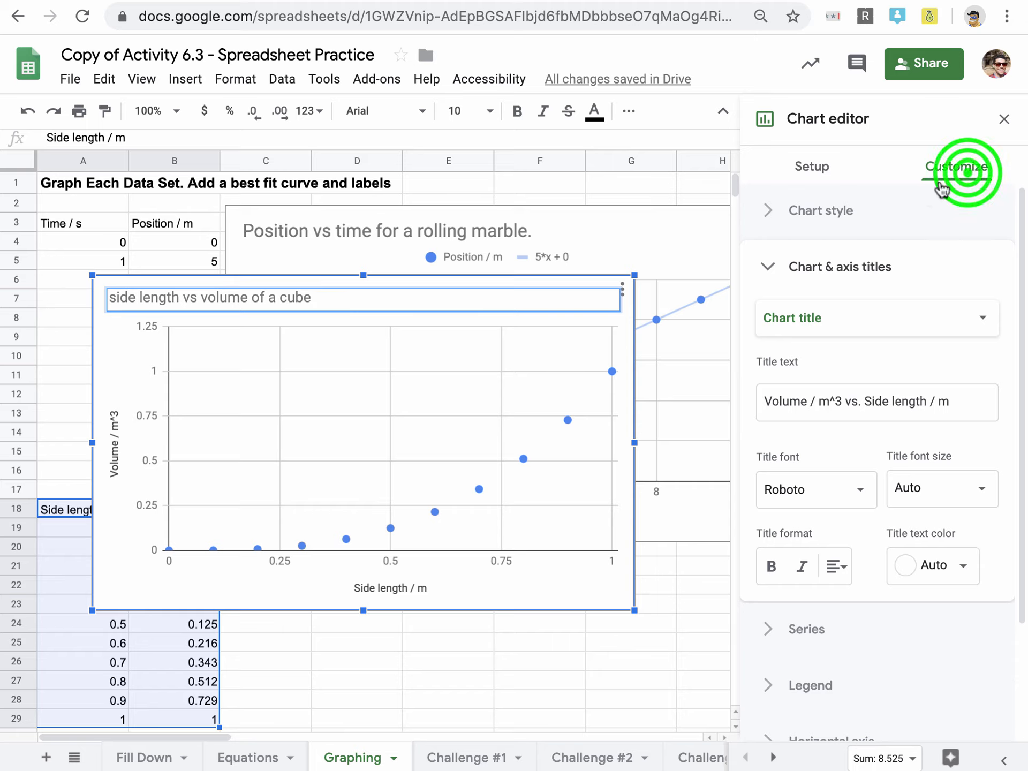
Add a Power Series trendline to the Volume / m^3 series of the side length vs volume chart
left_click(765, 261)
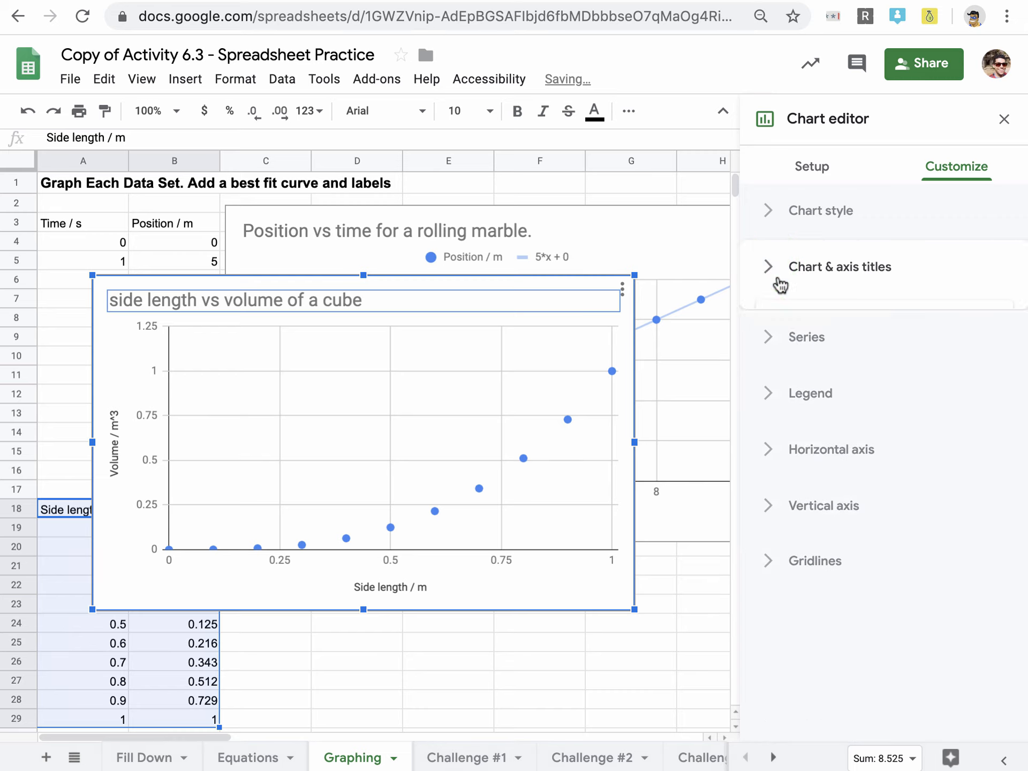
left_click(772, 326)
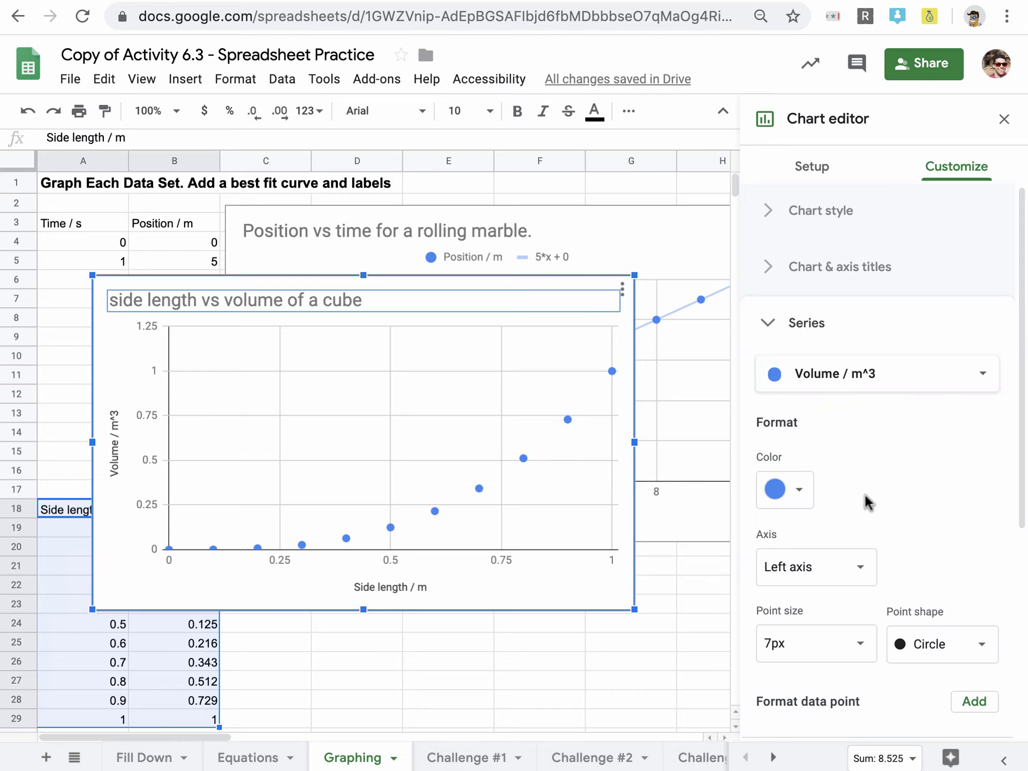
scroll(869, 502, "down", 5)
left_click(809, 535)
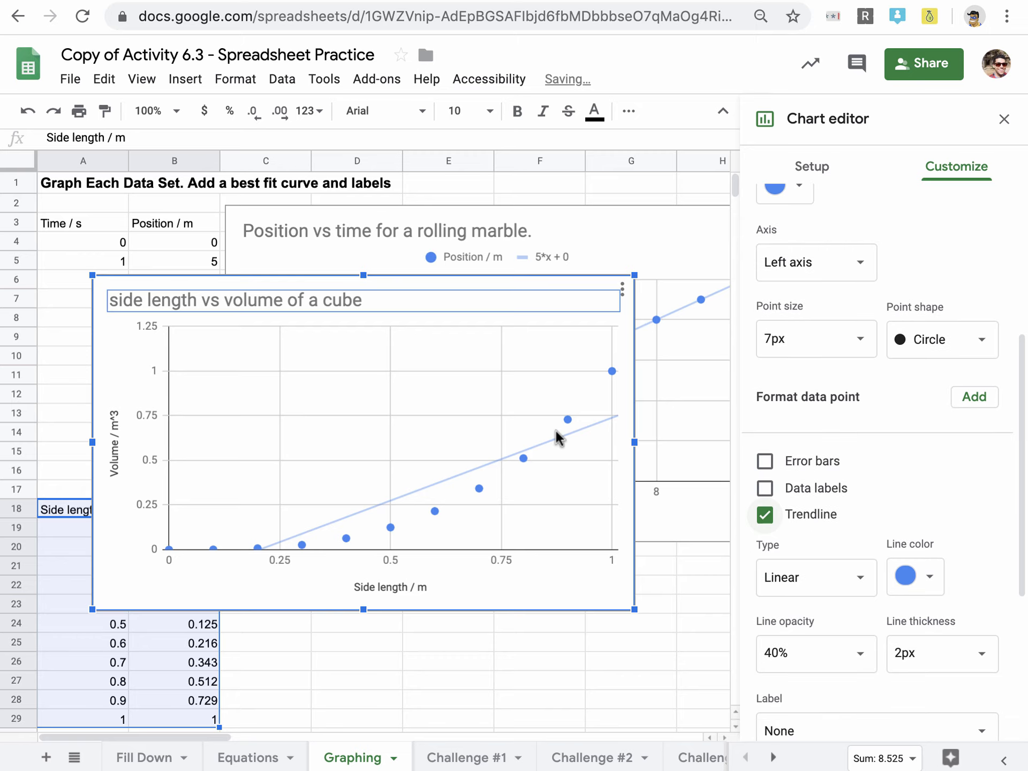
left_click(850, 579)
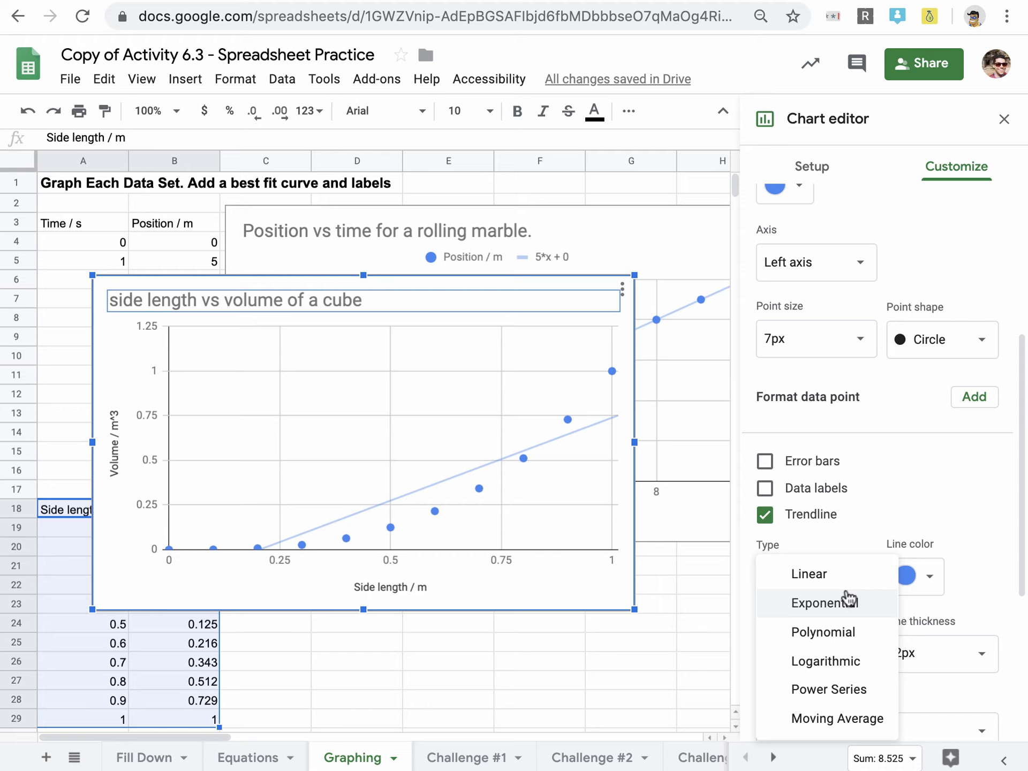
left_click(860, 692)
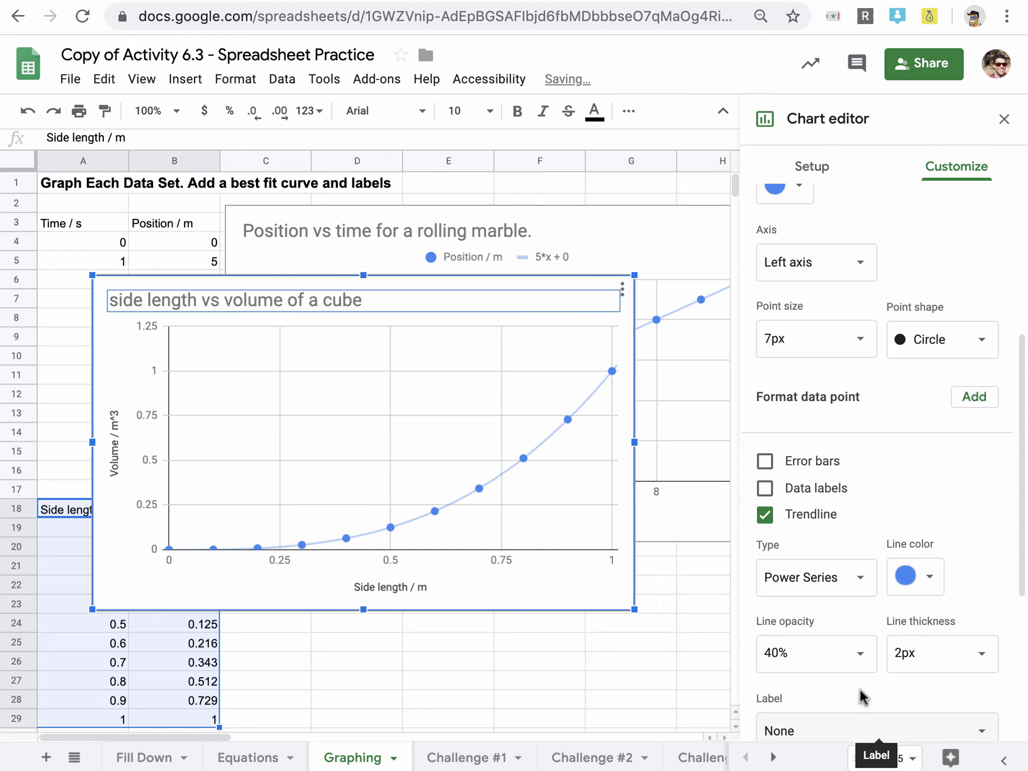
Label the volume trendline with its equation and move the chart directly below the position-time chart, beside its data
scroll(853, 680, "down", 2)
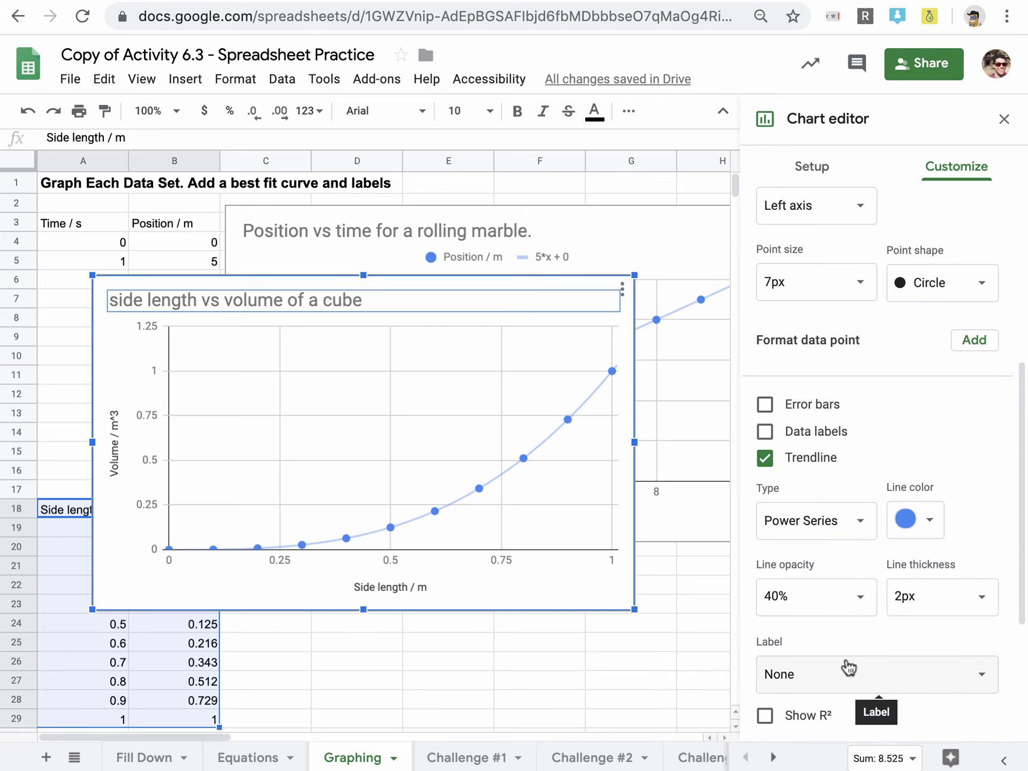
left_click(854, 624)
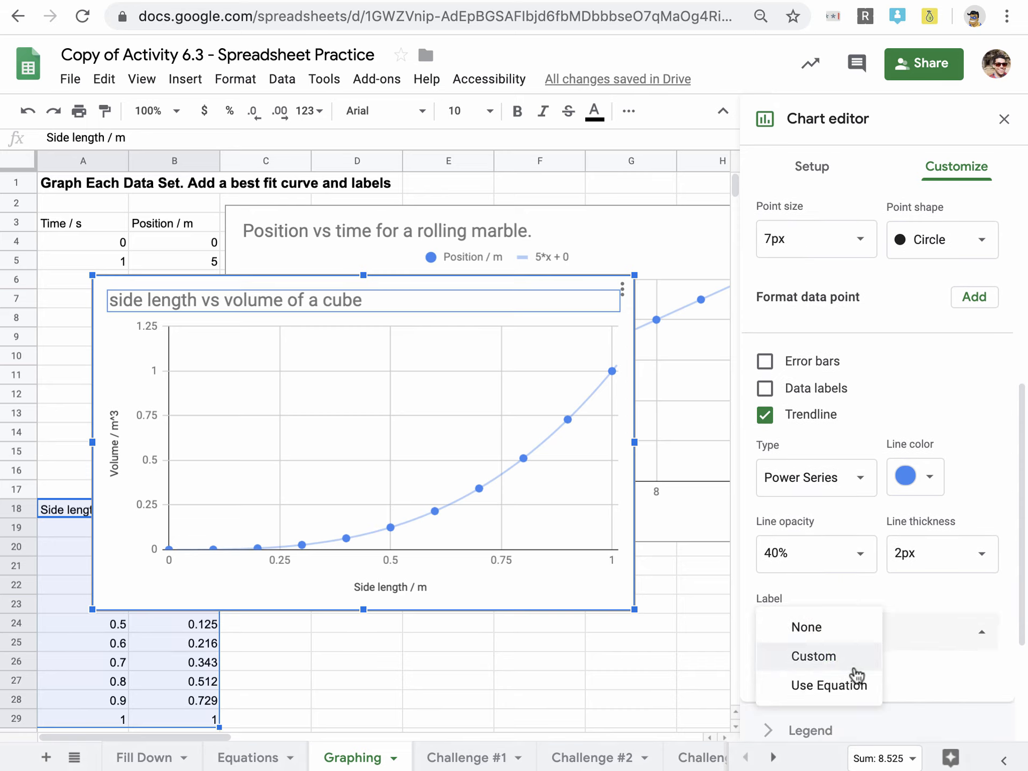
left_click(860, 688)
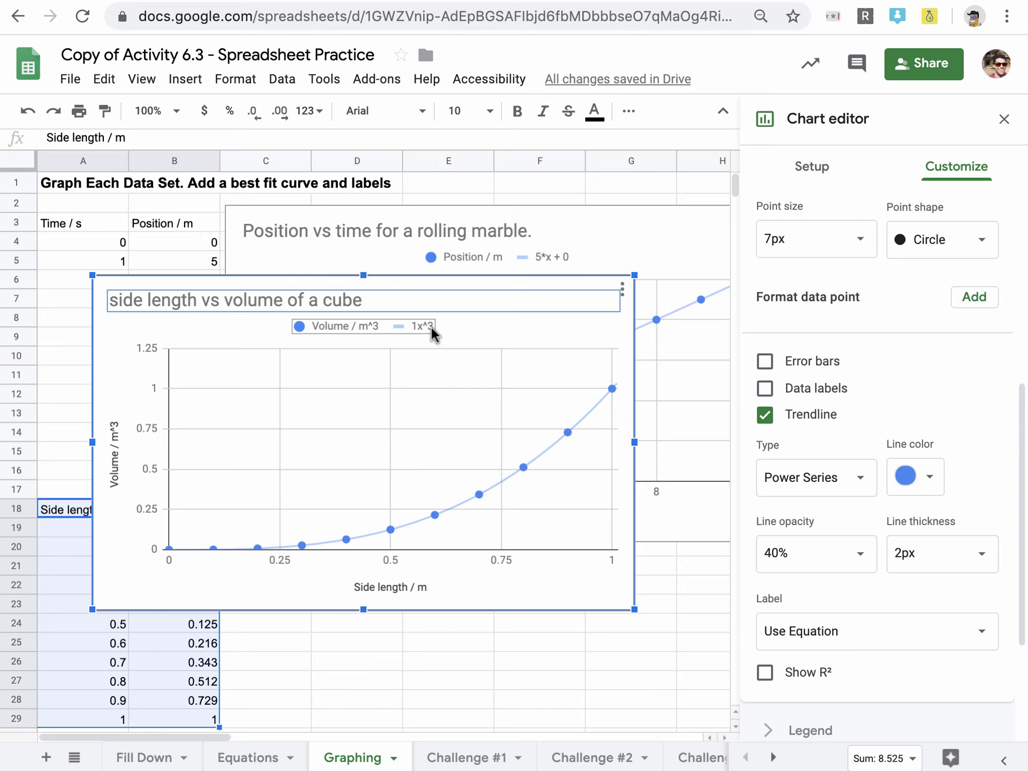
left_click_drag(443, 278, 579, 517)
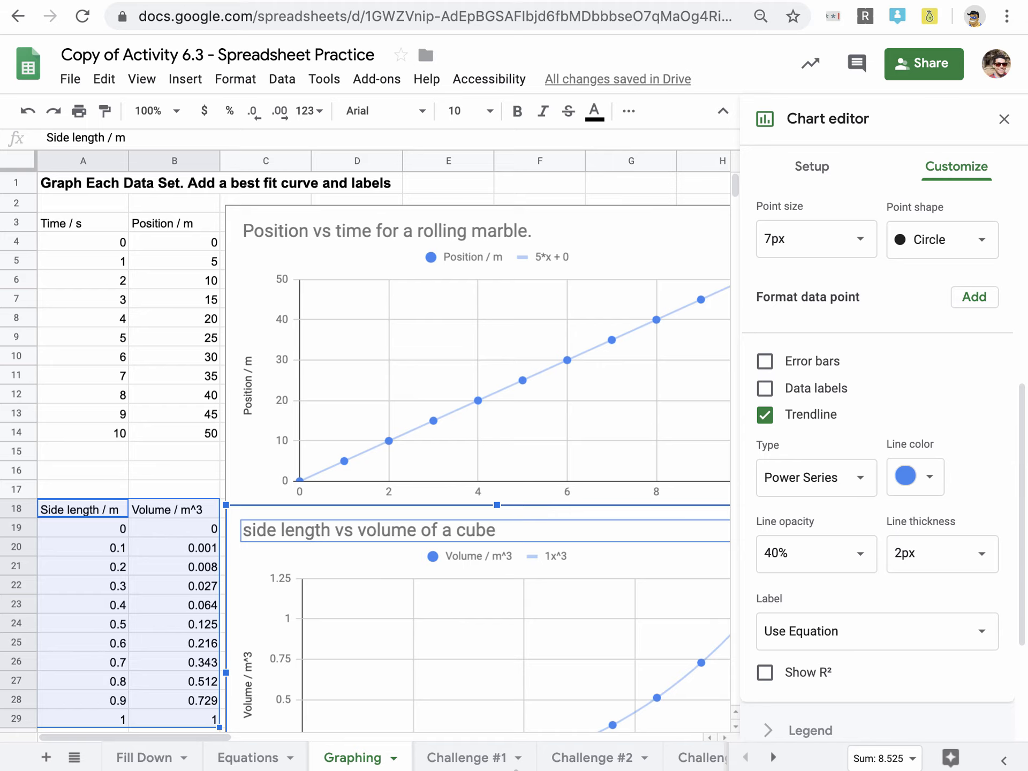
Review the absolute cell referencing task on the Challenge #2 sheet and the averaging task with its article link on Challenge #3
left_click(581, 757)
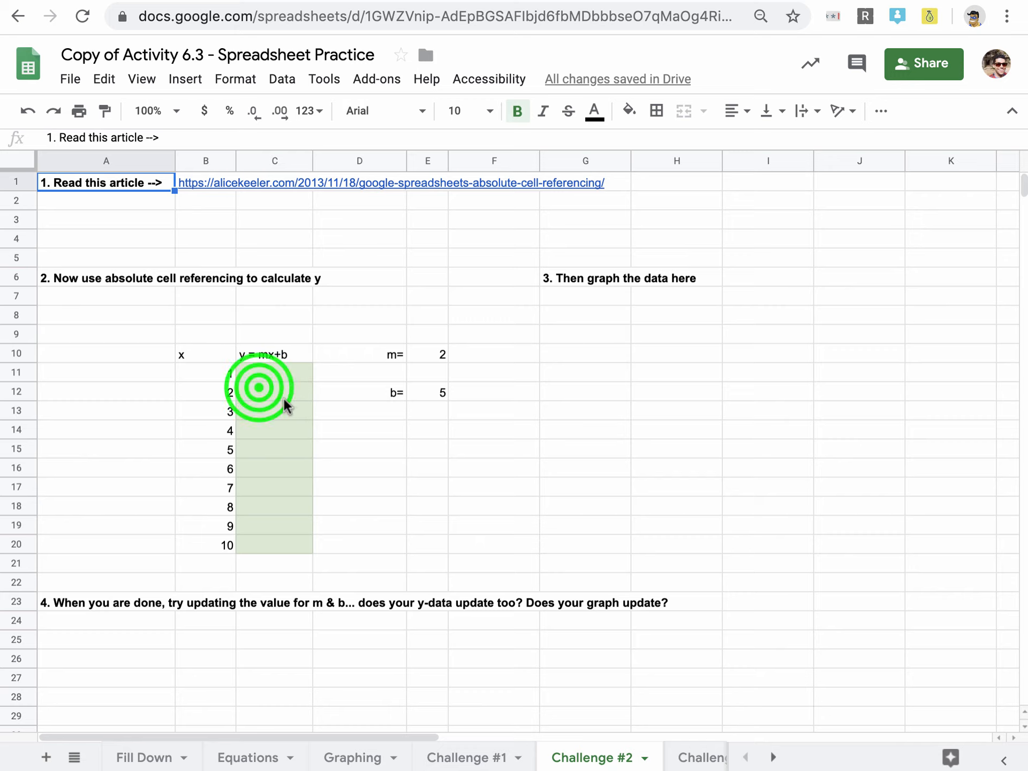
left_click(265, 391)
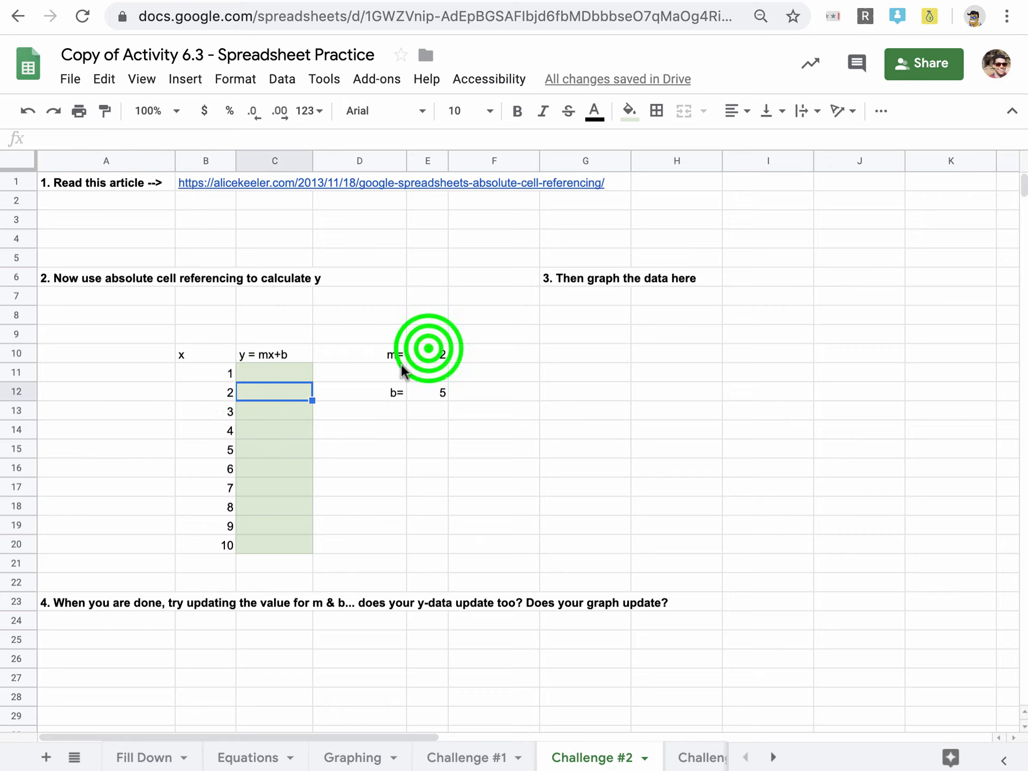
left_click(429, 354)
left_click(439, 448)
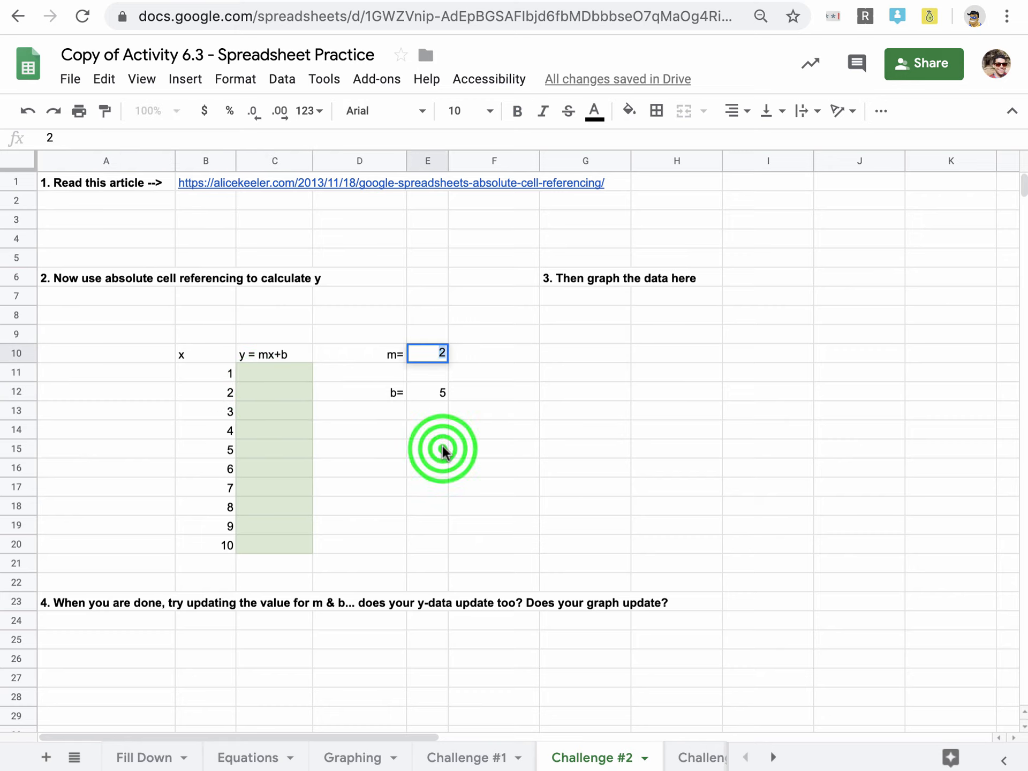
left_click(685, 758)
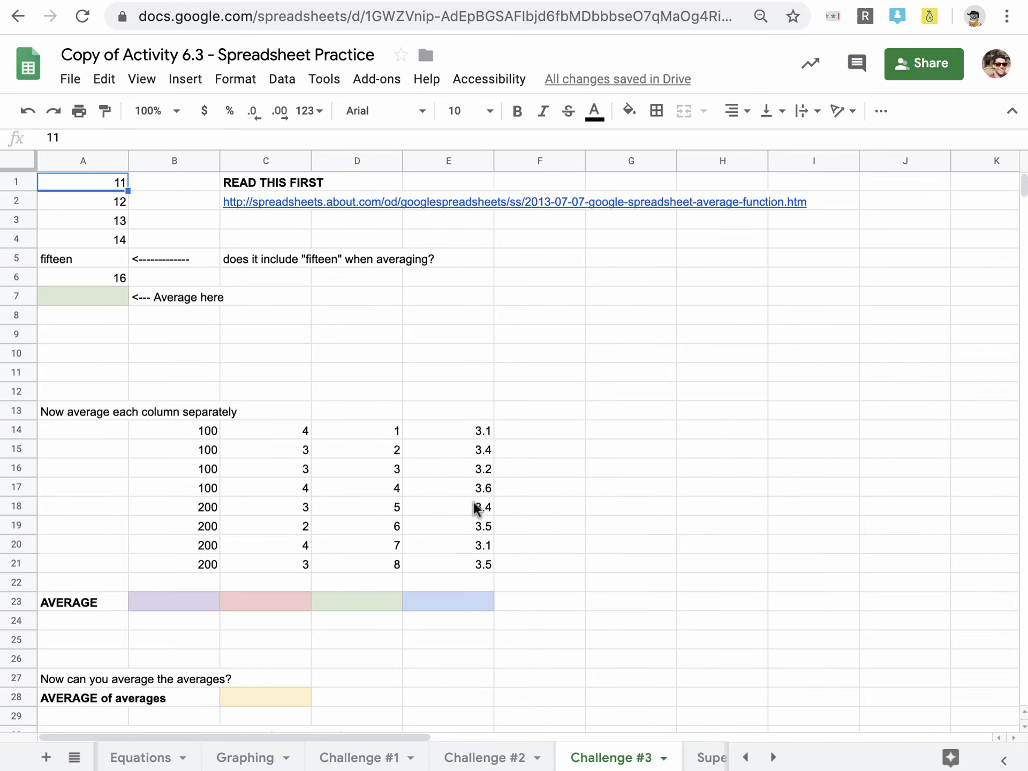
left_click(242, 203)
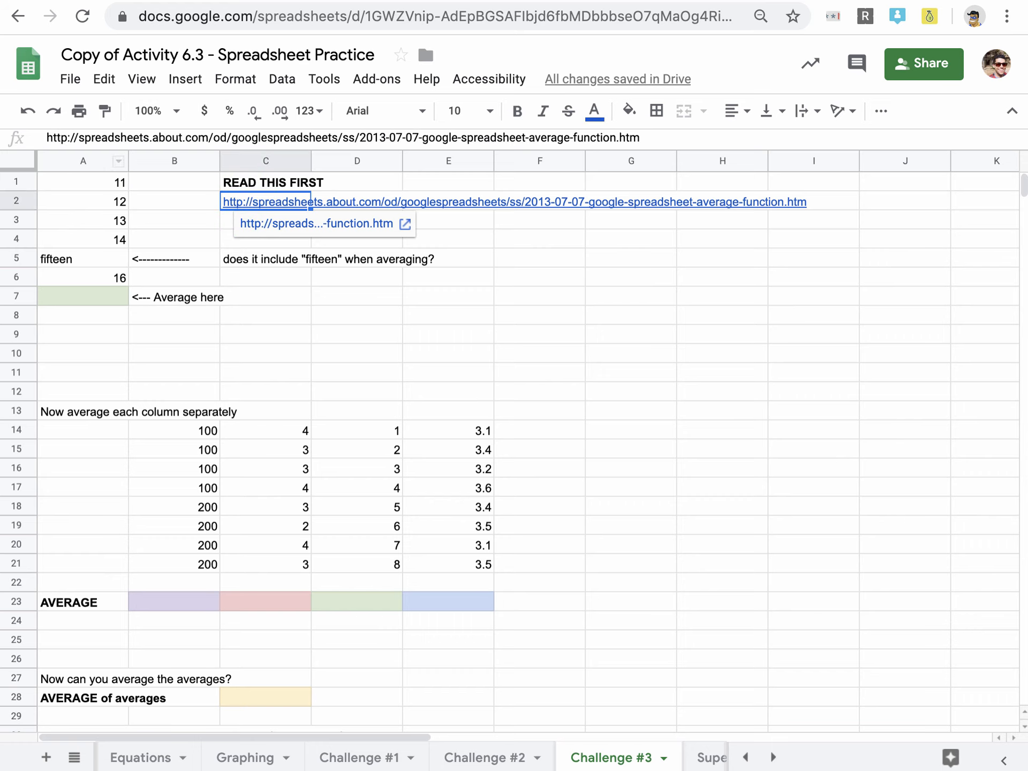
Review the list of functions to research on the Super Challenge (experts only) sheet, including vlookup and pivot tables
left_click(771, 756)
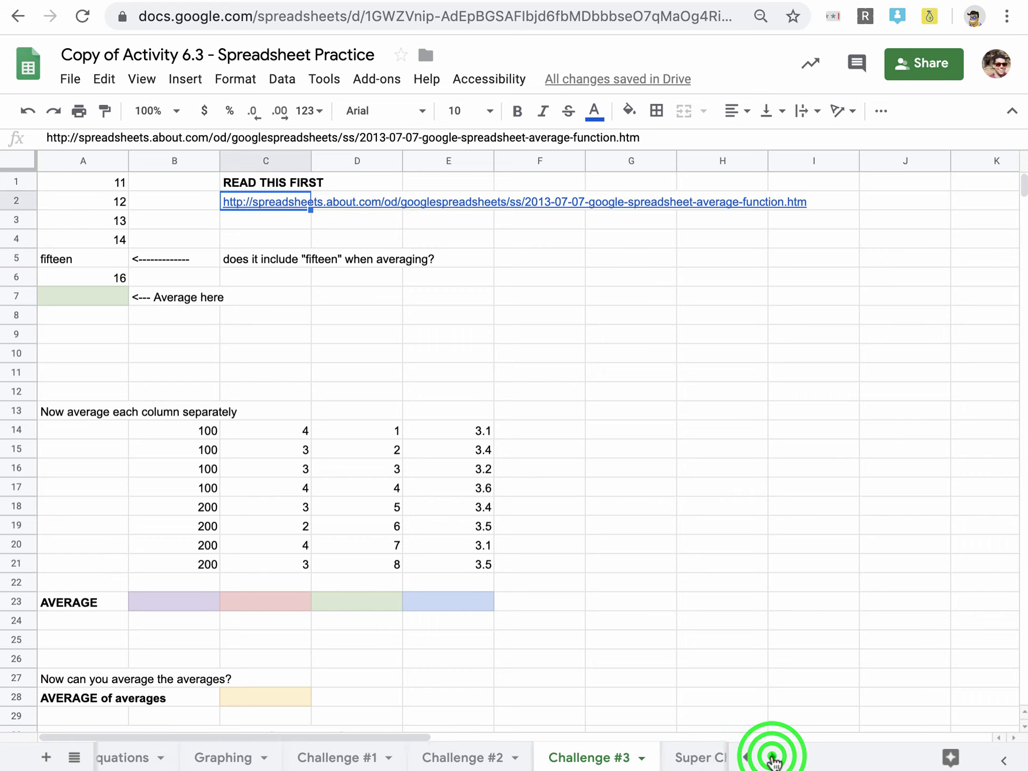
left_click(605, 756)
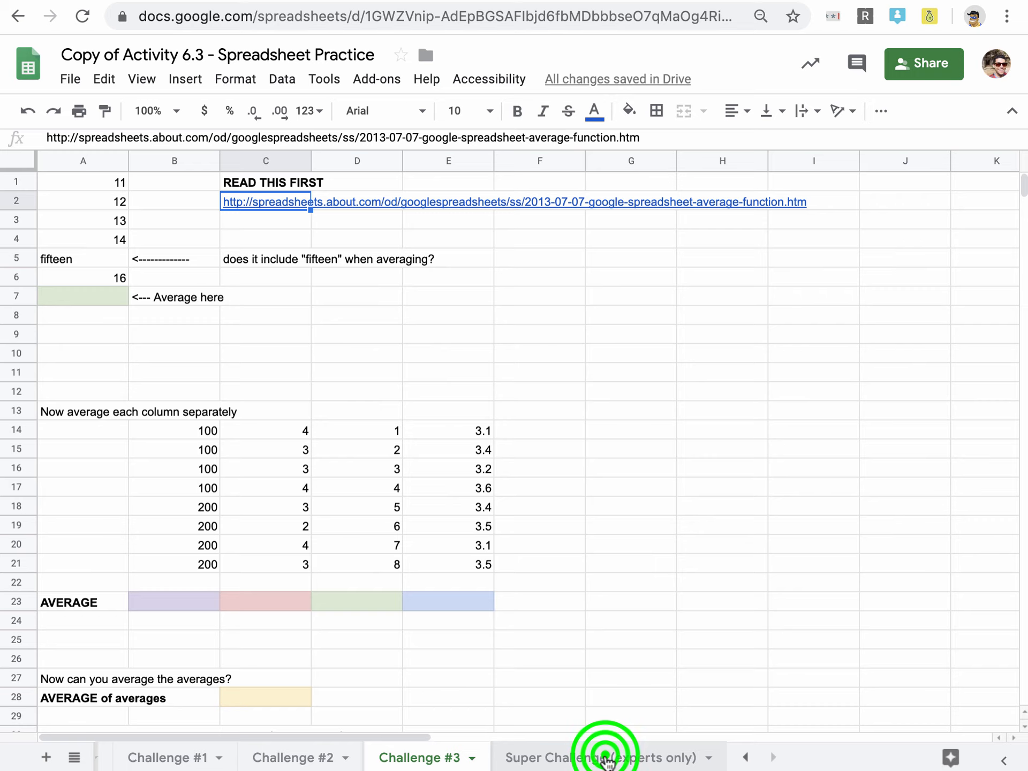
left_click(124, 239)
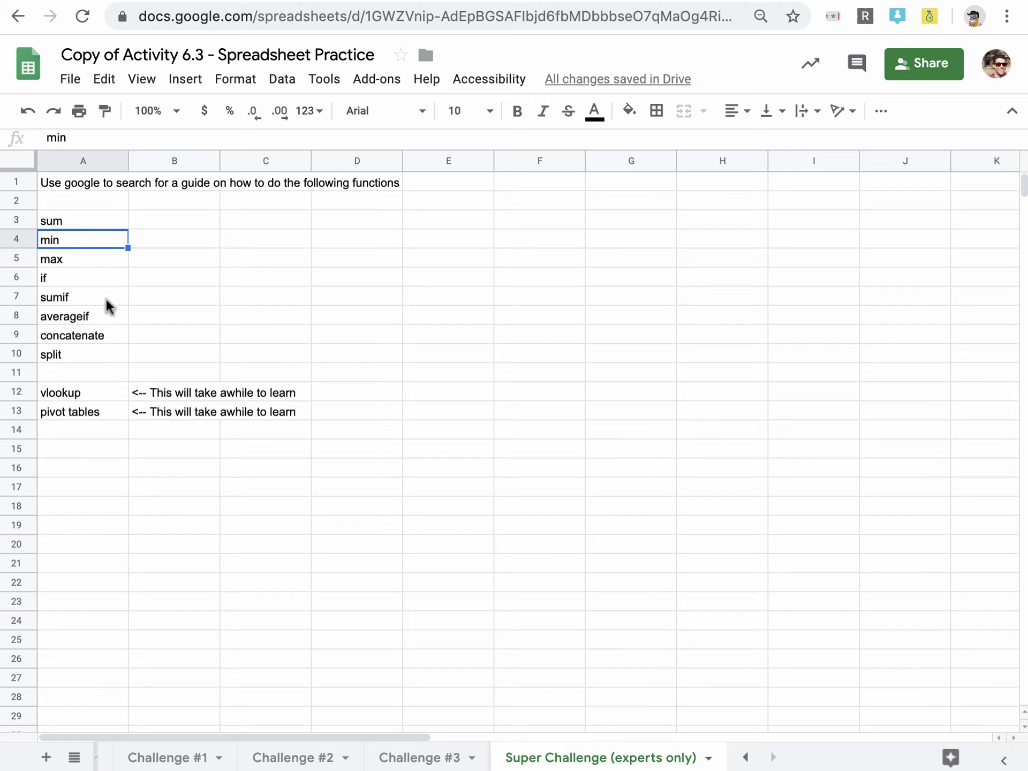
left_click(113, 394)
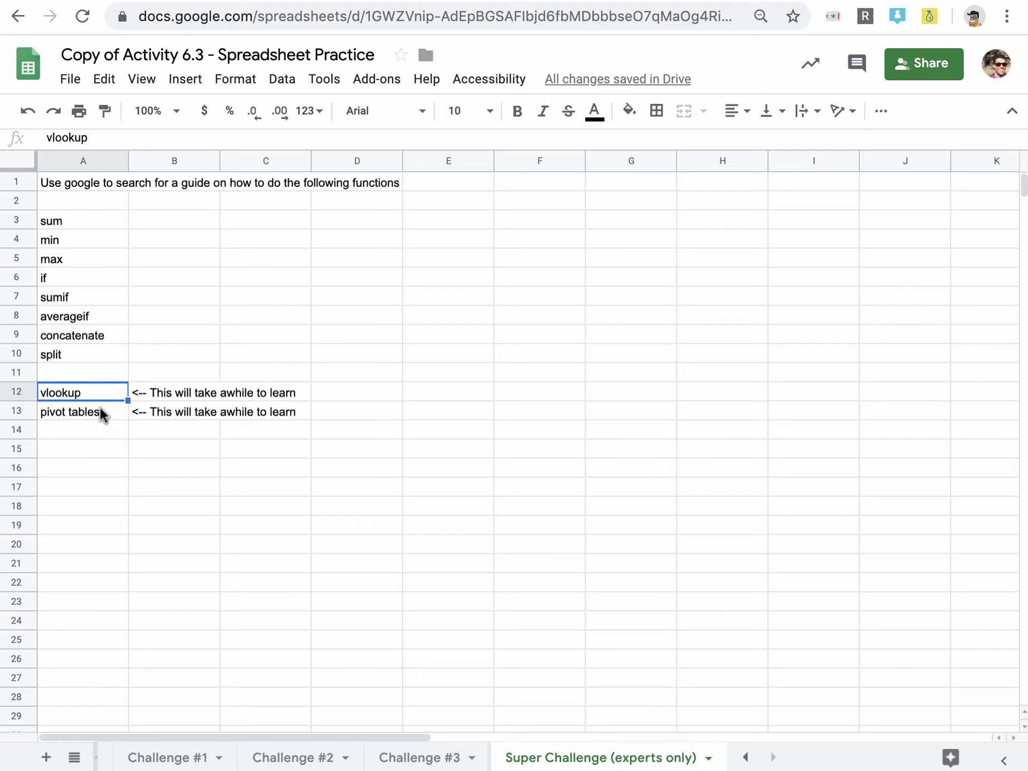
left_click(107, 428)
left_click(92, 393)
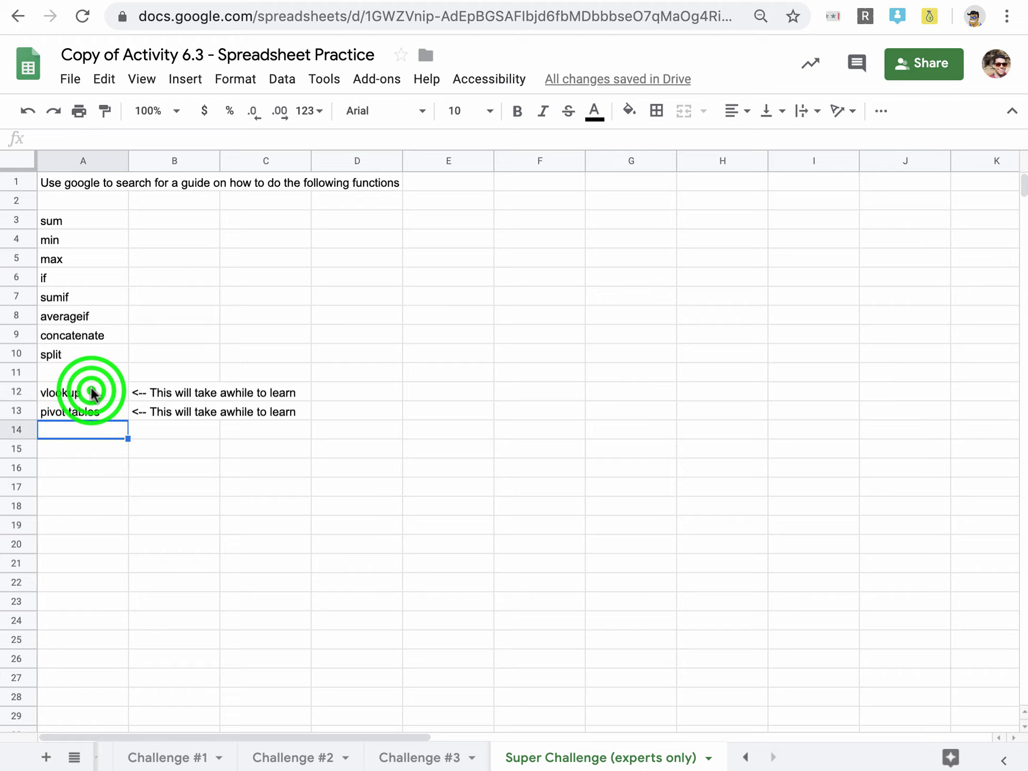
left_click_drag(92, 393, 92, 411)
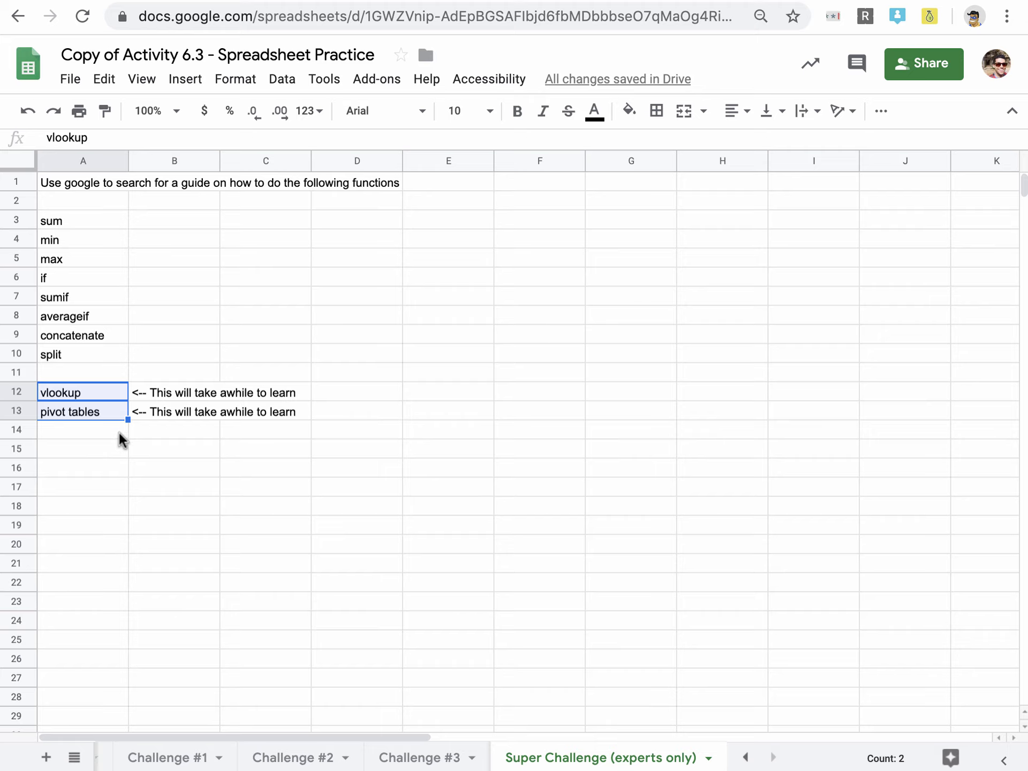
left_click(745, 757)
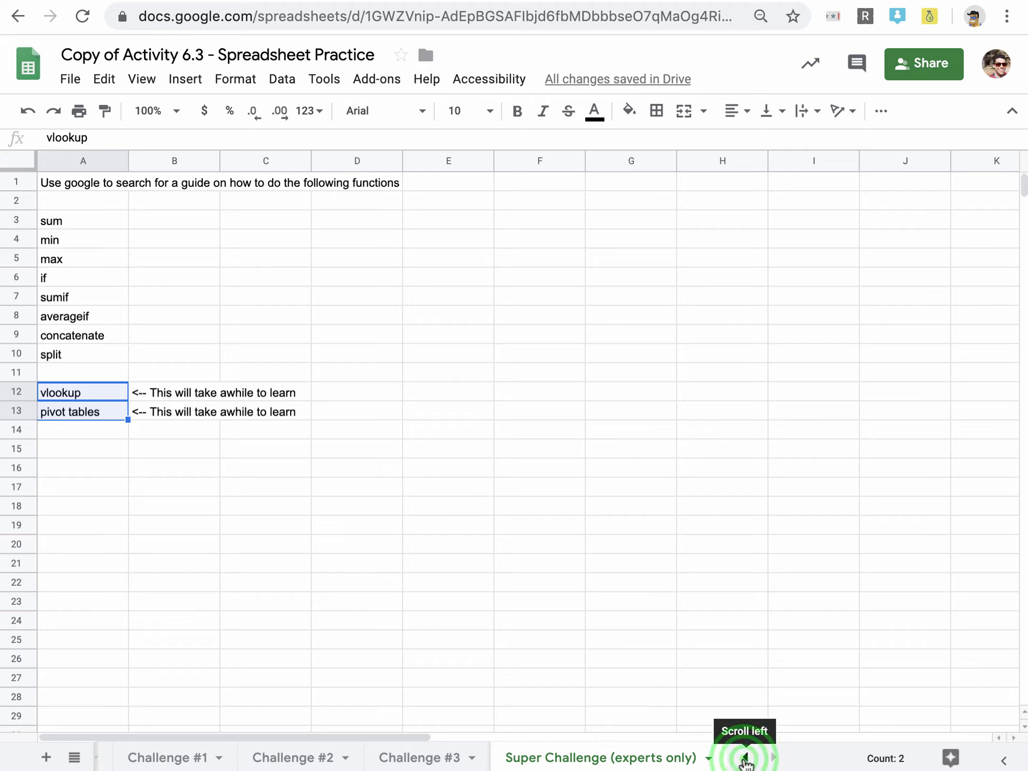
left_click(745, 757)
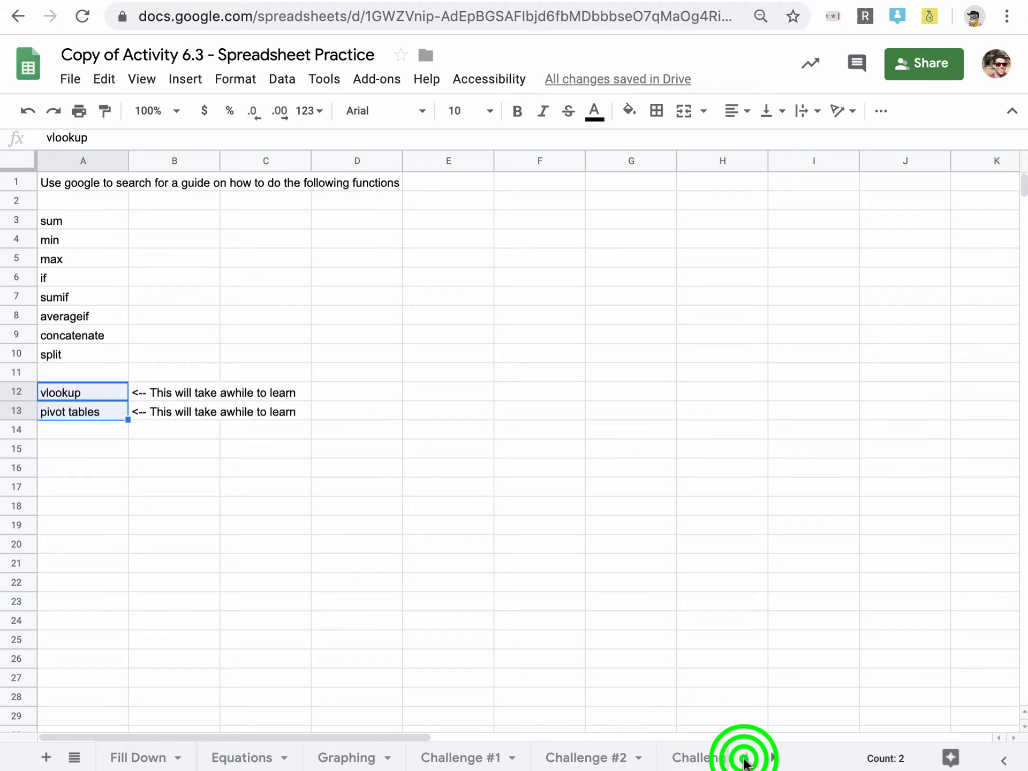
left_click(208, 486)
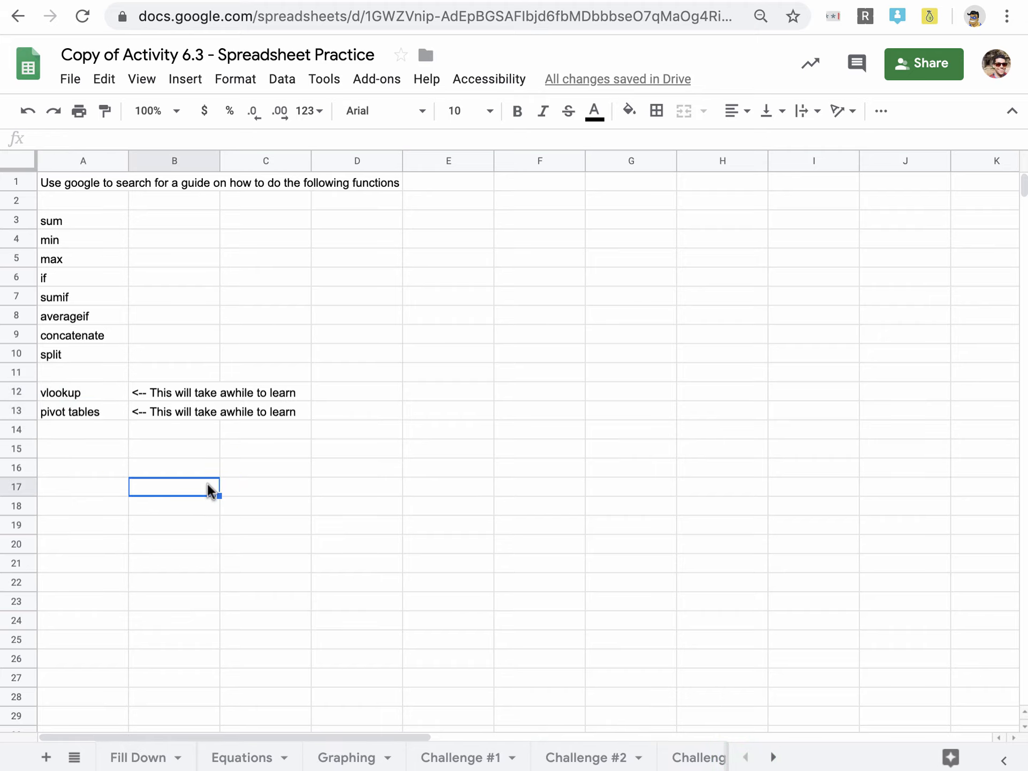